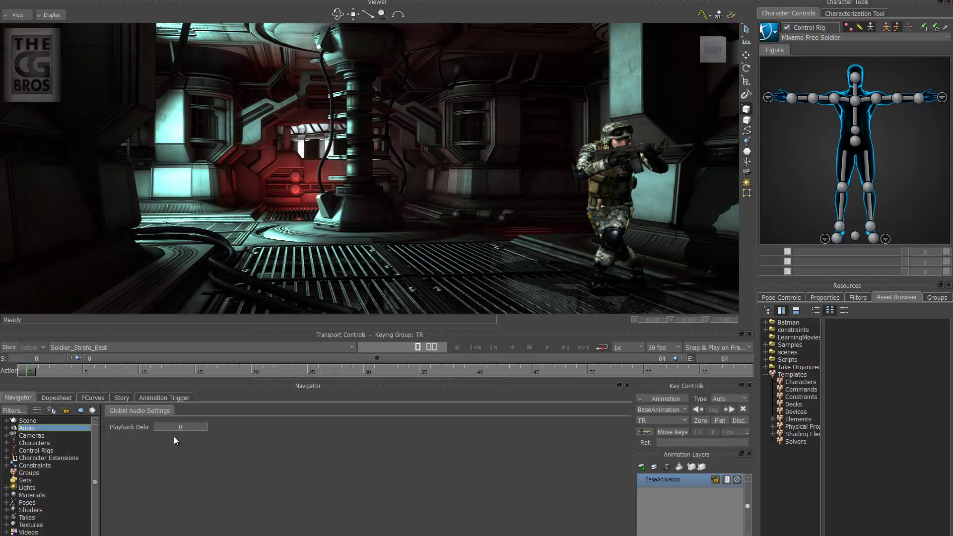
# Plot all properties of the Soldier_Strafe_East take on frames at 30 FPS with the Gimble Killer rotation filter.
pyautogui.moveTo(25, 371)
pyautogui.mouseDown()
pyautogui.moveTo(450, 373)
pyautogui.moveTo(20, 377)
pyautogui.mouseUp()
pyautogui.click(642, 401)
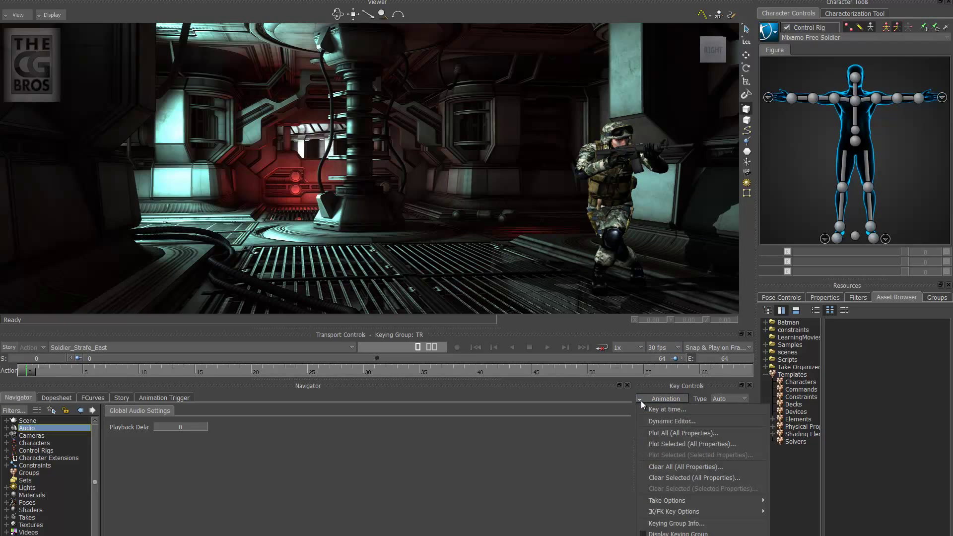
pyautogui.click(659, 434)
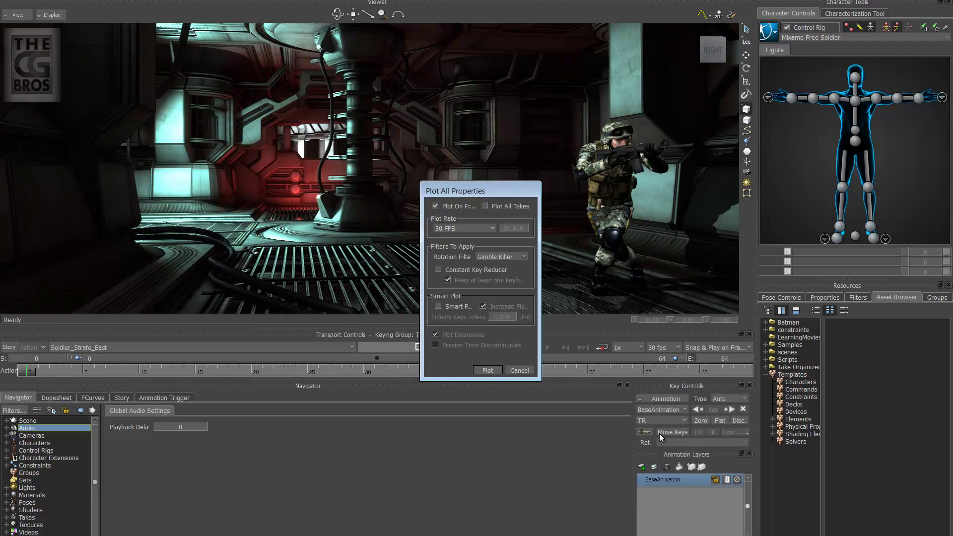
pyautogui.click(490, 370)
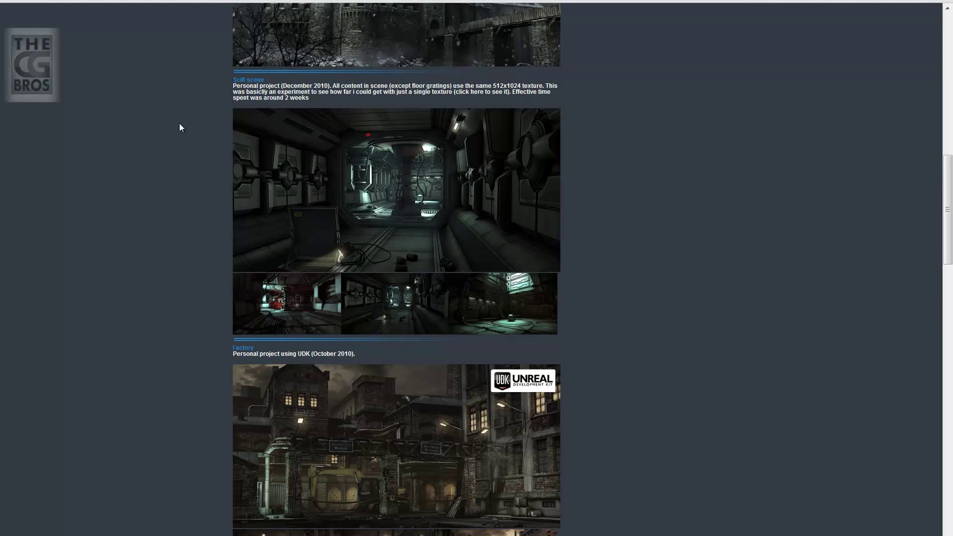
# Switch to the environment artist's portfolio page in the browser and look through its projects, including the scifi scene.
pyautogui.scroll(8, 179, 128)
pyautogui.scroll(5, 179, 127)
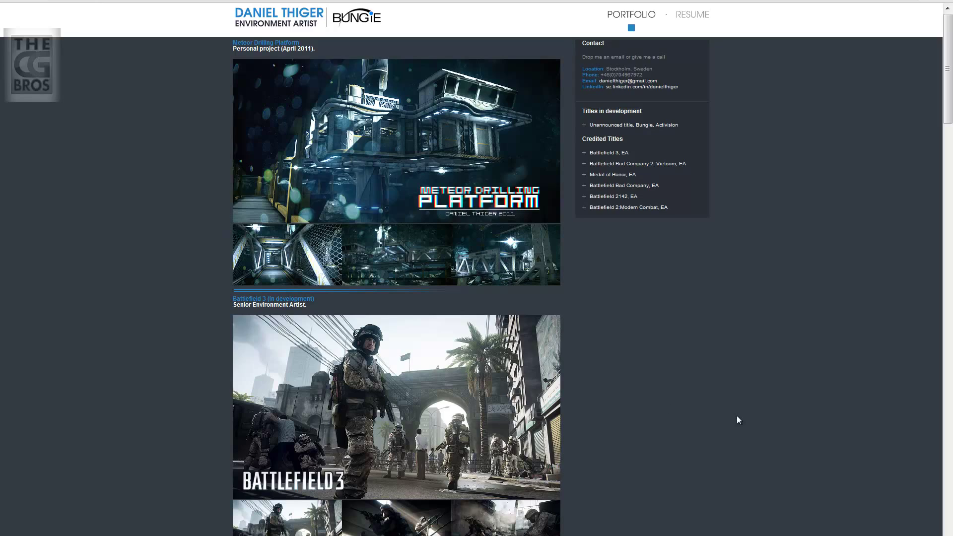
pyautogui.scroll(-12, 739, 420)
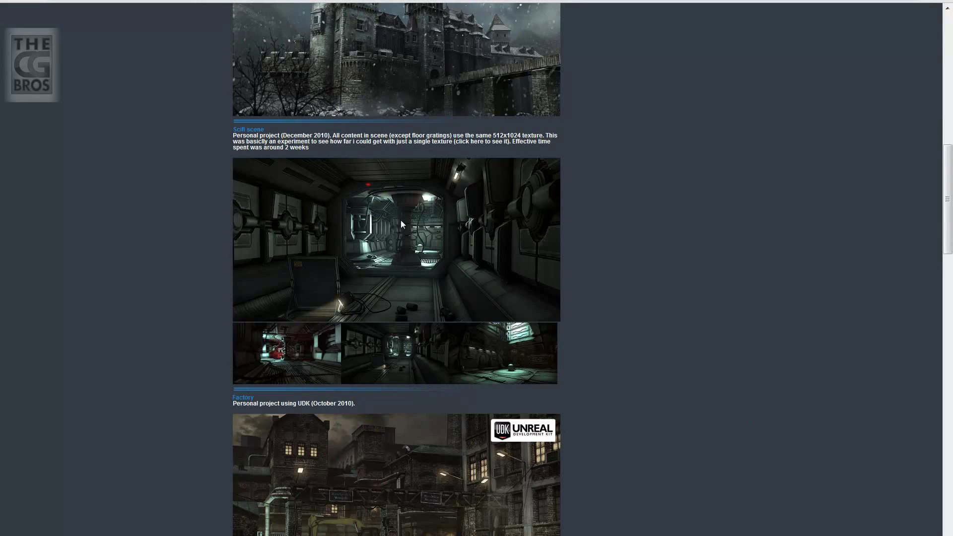
pyautogui.scroll(-5, 671, 422)
pyautogui.scroll(15, 671, 421)
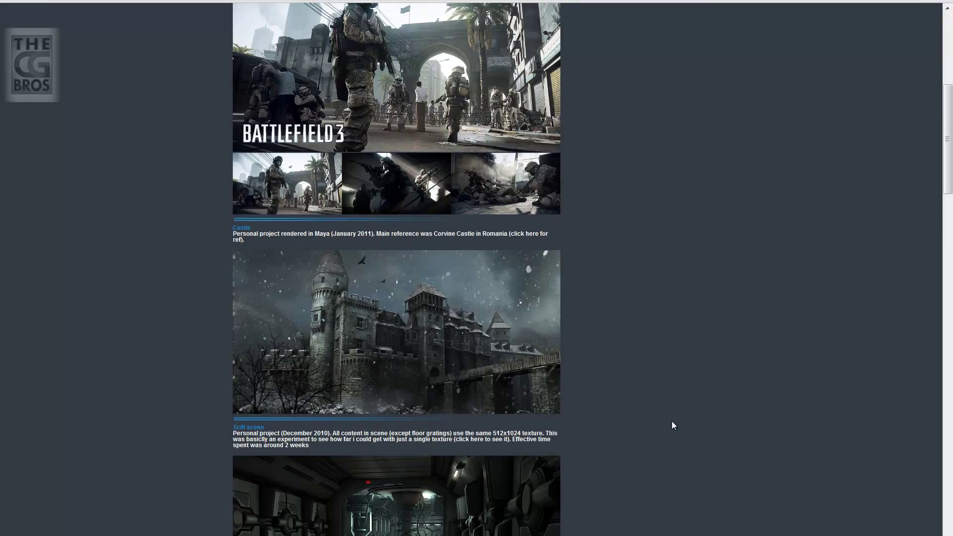
pyautogui.scroll(2, 672, 421)
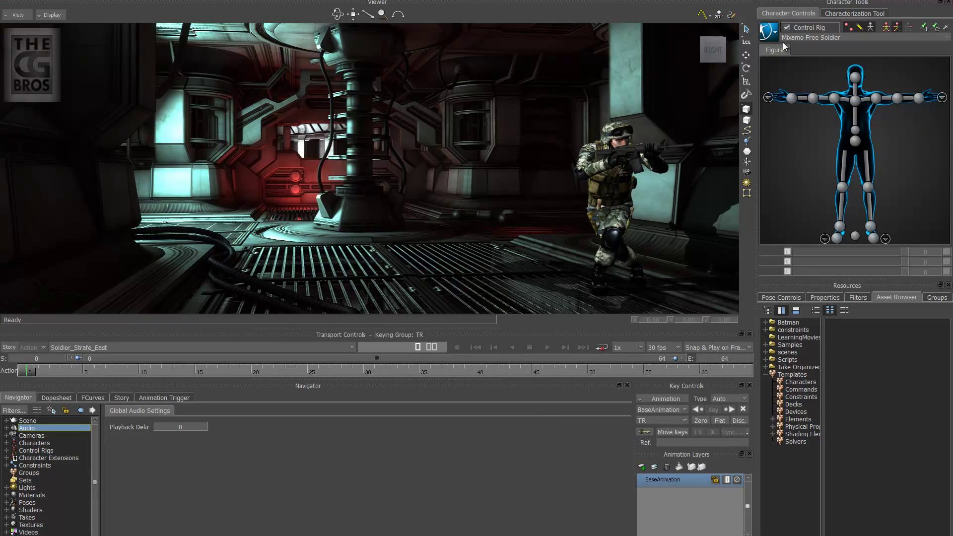
# Switch back to MotionBuilder, deactivate the soldier's control rig and open the Mixamo Free Soldier character settings.
pyautogui.click(788, 28)
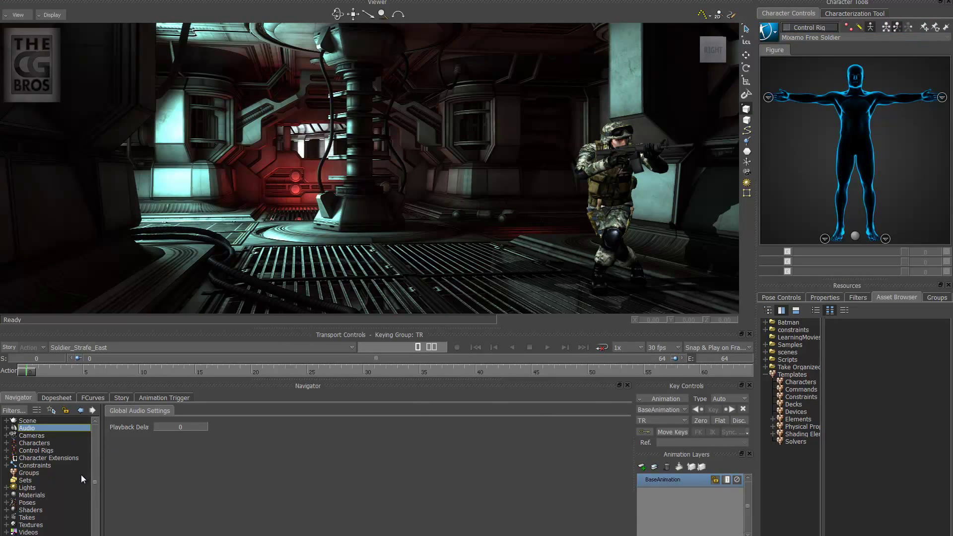
pyautogui.doubleClick(32, 442)
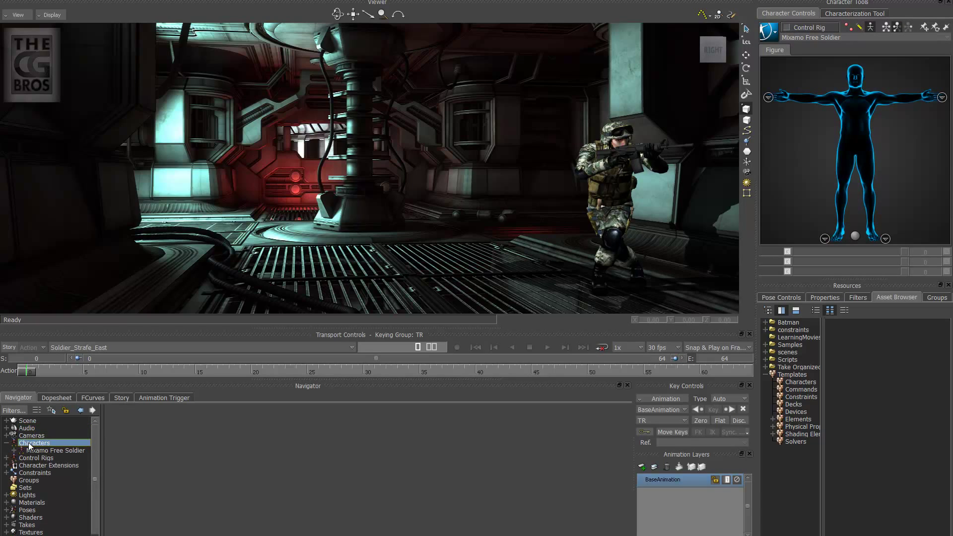
pyautogui.click(44, 450)
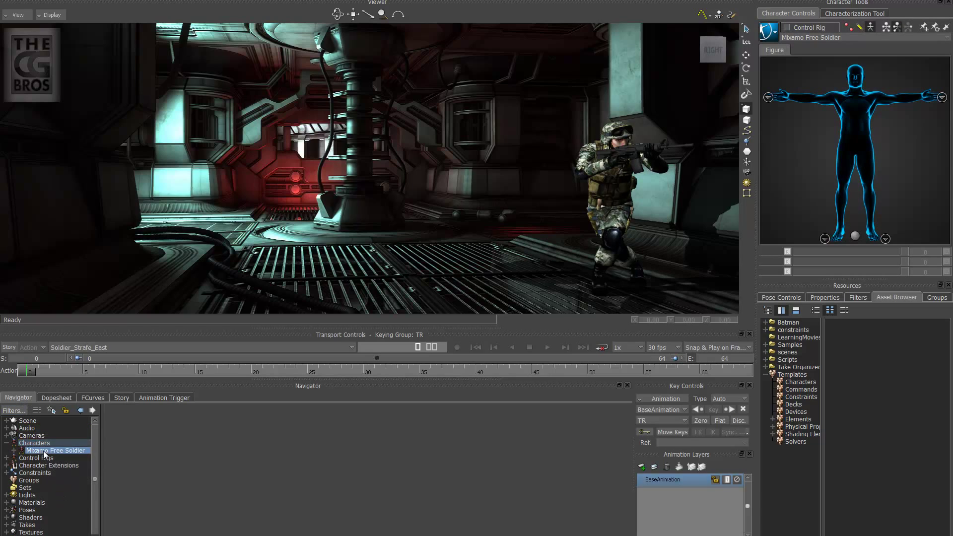
pyautogui.doubleClick(44, 452)
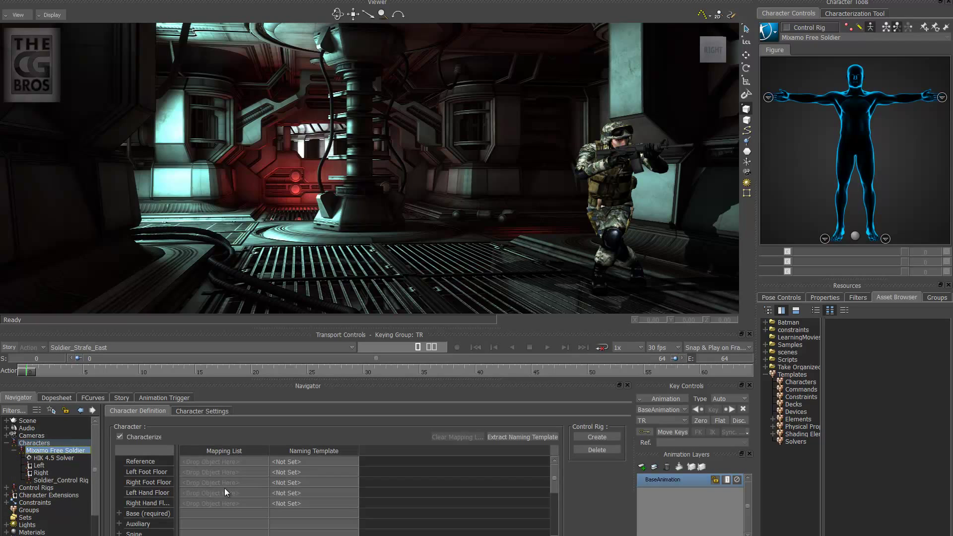
pyautogui.click(199, 410)
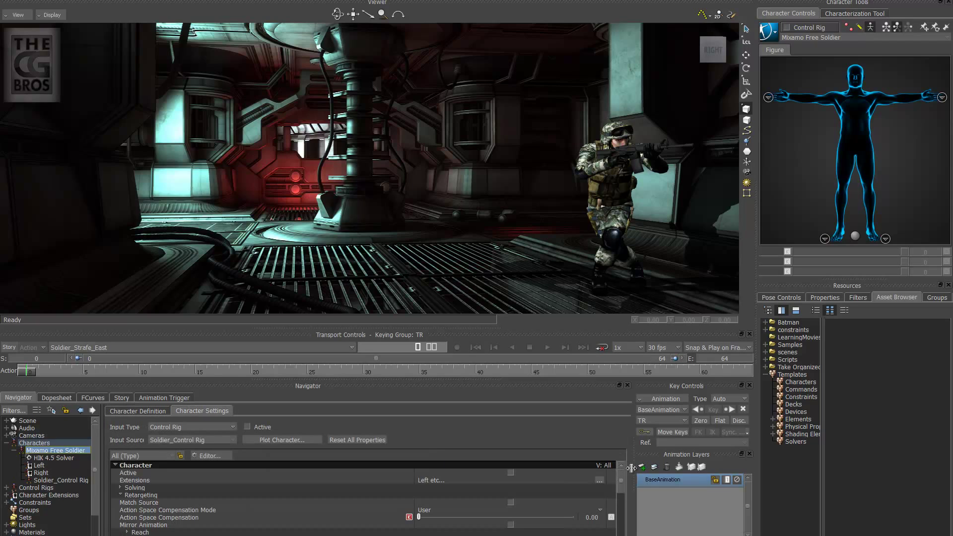
# Set the soldier's CharacterSolverSelector to MB Character Solver.
pyautogui.moveTo(624, 478); pyautogui.dragTo(619, 502)
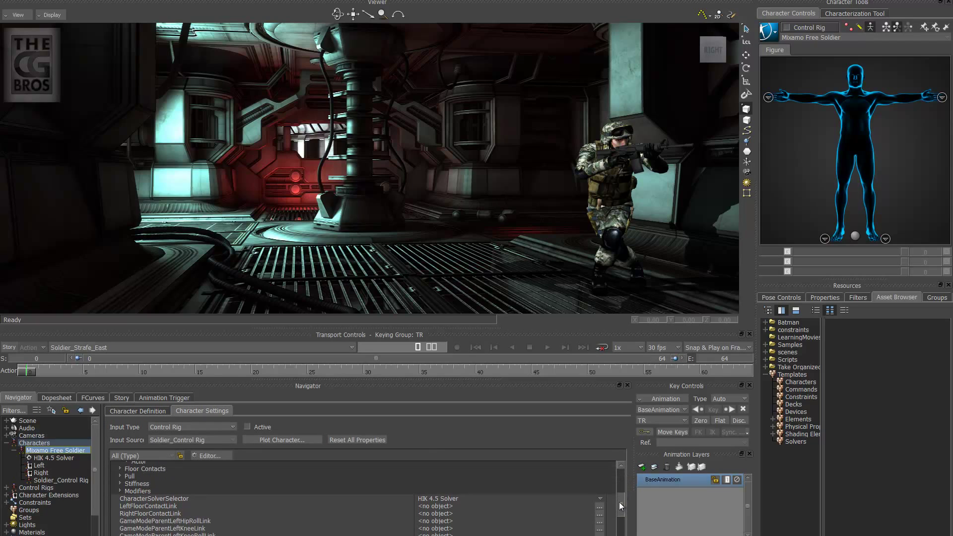
pyautogui.click(444, 498)
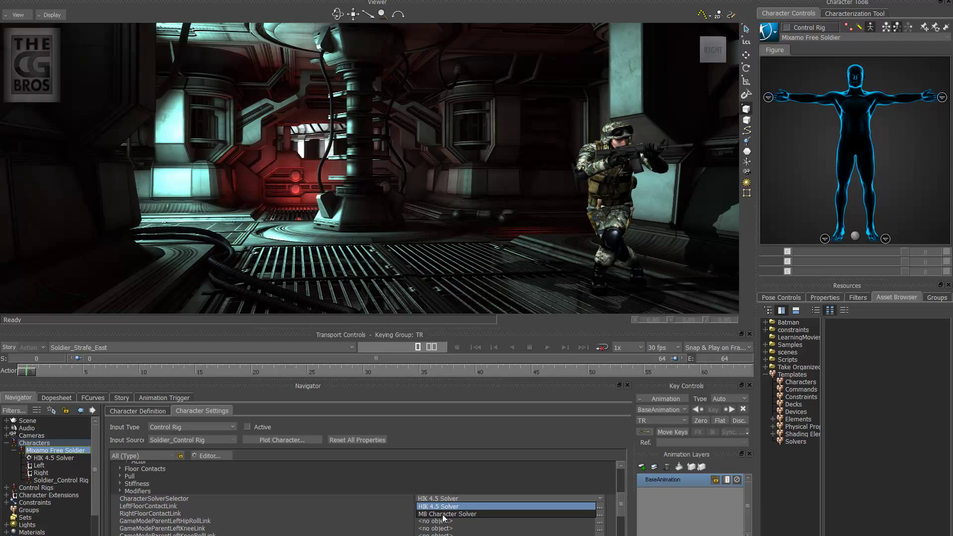
pyautogui.click(443, 515)
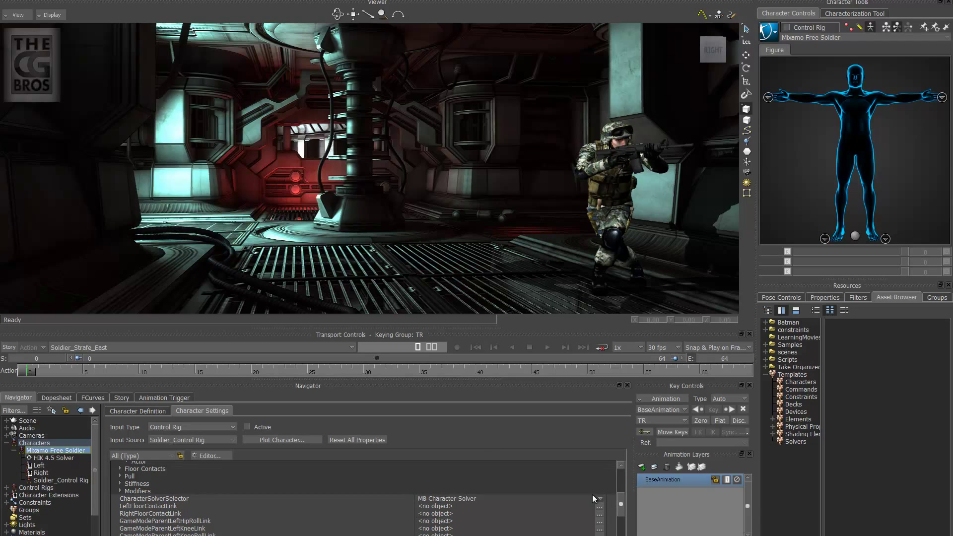
# Enable Mirror Animation under the character's retargeting properties and bake the mirrored motion to the control rig.
pyautogui.moveTo(620, 509); pyautogui.dragTo(620, 511)
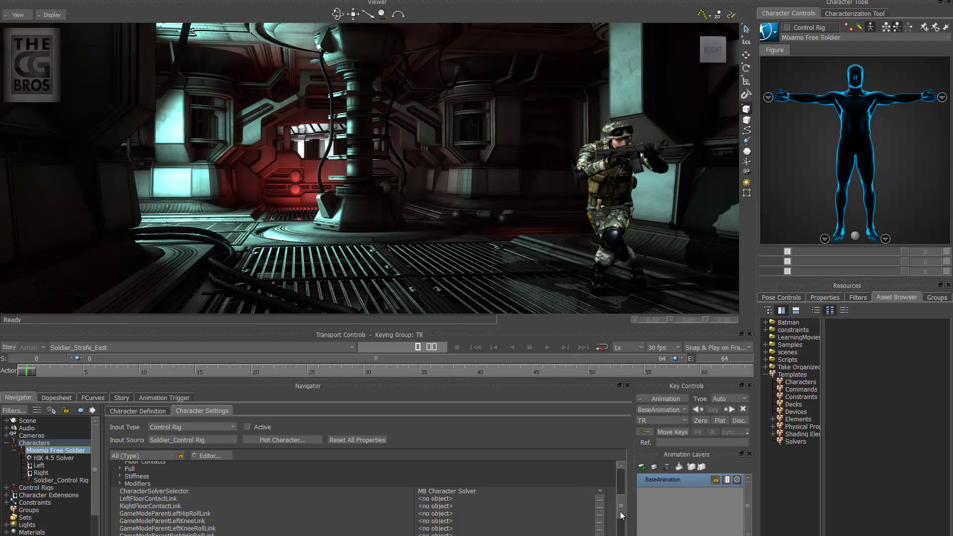
pyautogui.moveTo(620, 511)
pyautogui.mouseDown()
pyautogui.moveTo(623, 476)
pyautogui.moveTo(621, 492)
pyautogui.mouseUp()
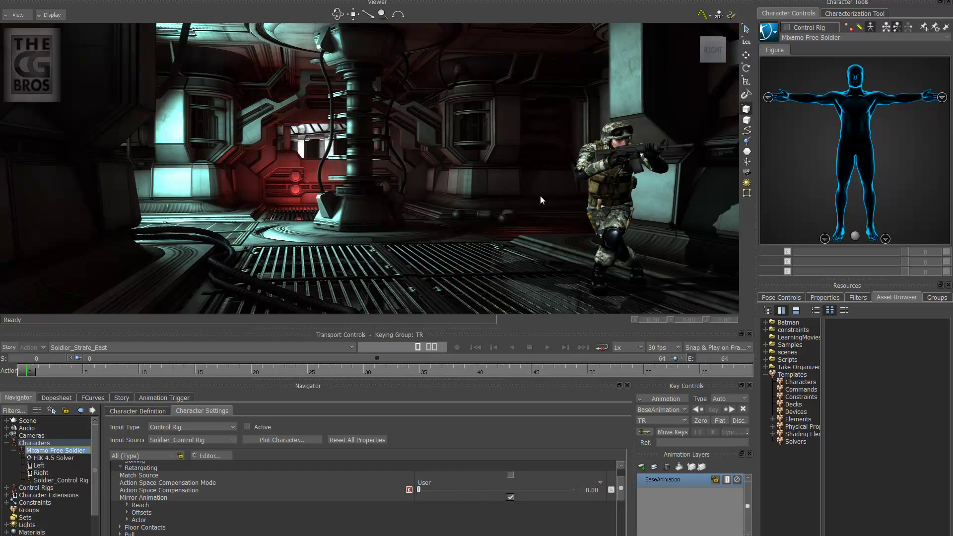
pyautogui.click(776, 38)
pyautogui.moveTo(783, 91)
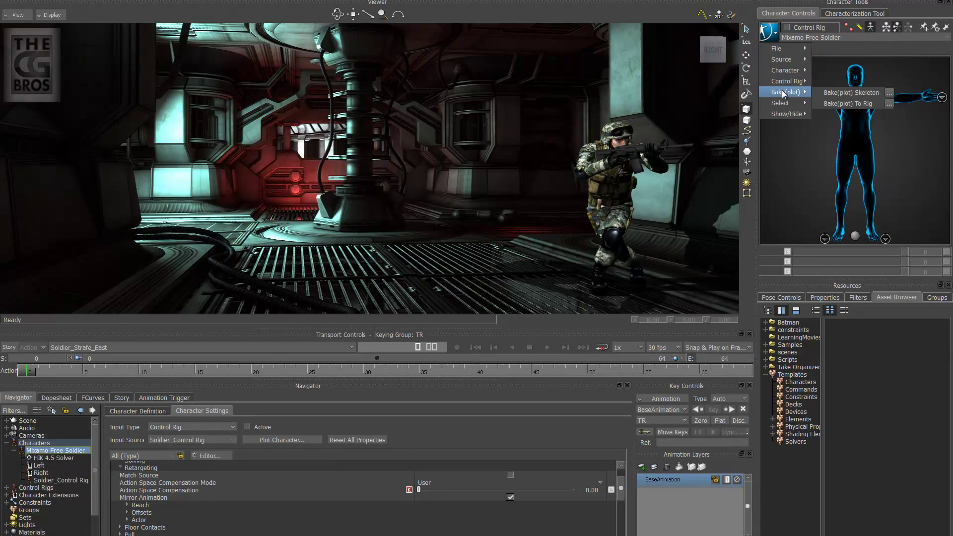
pyautogui.click(843, 103)
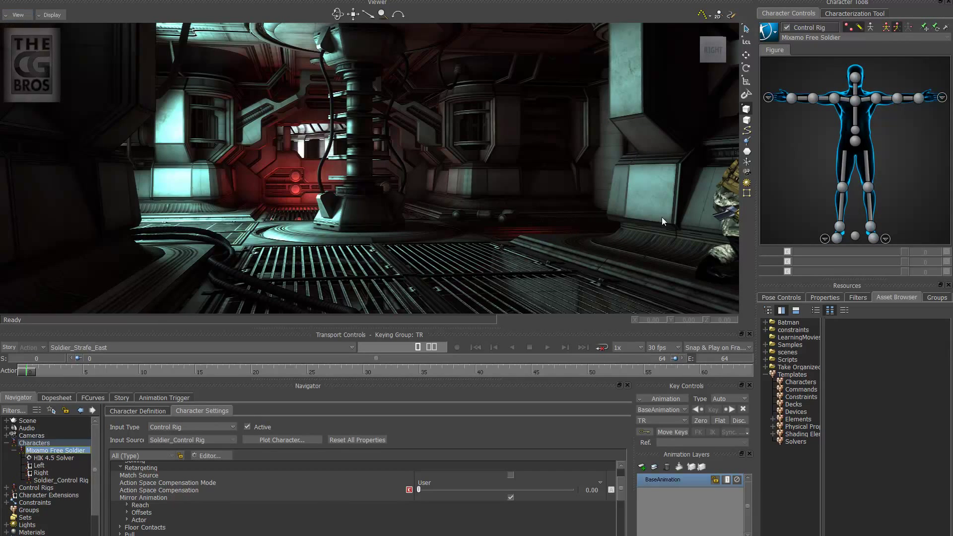
# Switch the viewer to the perspective camera and show the soldier together with the scene's camera, lights and backdrop.
pyautogui.click(16, 17)
pyautogui.moveTo(28, 49)
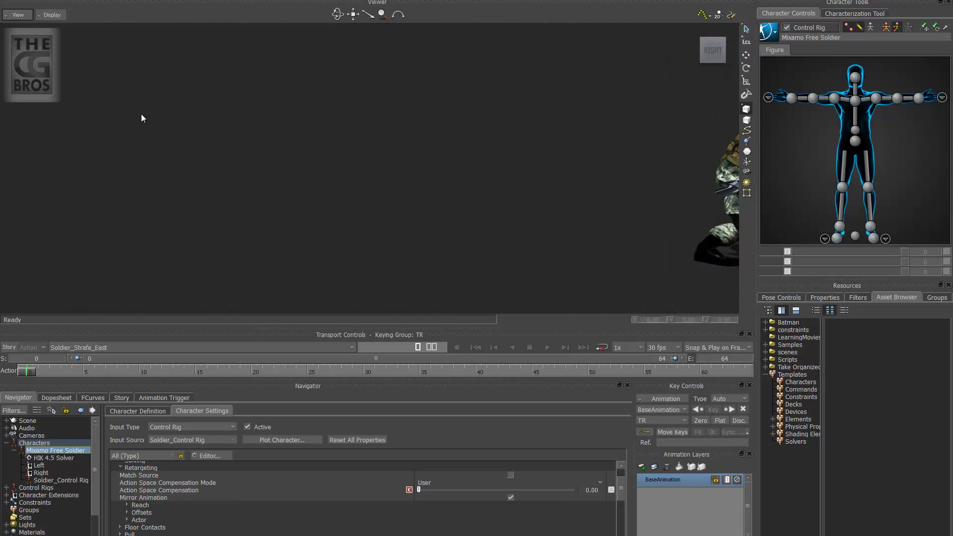
pyautogui.keyDown('shift'); pyautogui.moveTo(594, 154); pyautogui.dragTo(418, 150); pyautogui.keyUp('shift')
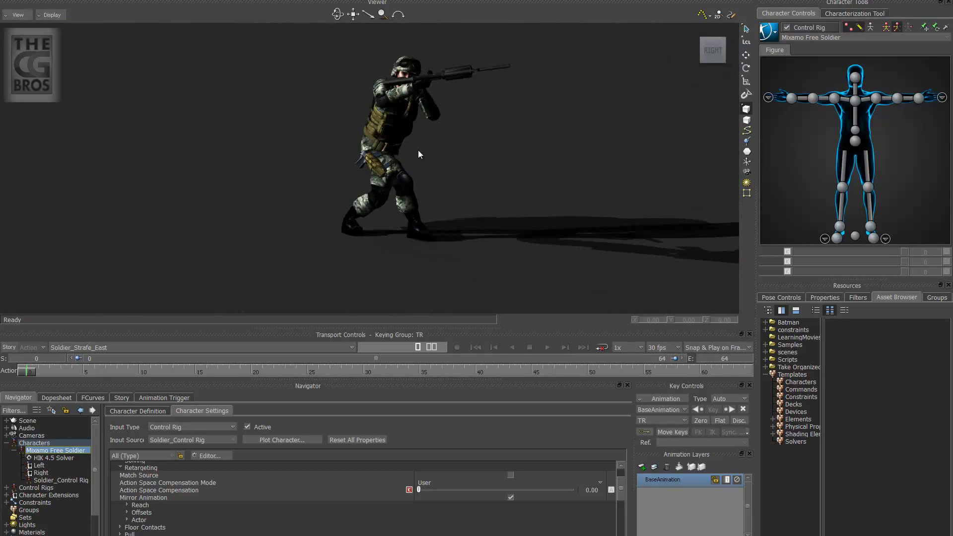
pyautogui.keyDown('ctrl'); pyautogui.keyDown('shift'); pyautogui.moveTo(564, 194); pyautogui.dragTo(270, 143); pyautogui.keyUp('shift'); pyautogui.keyUp('ctrl')
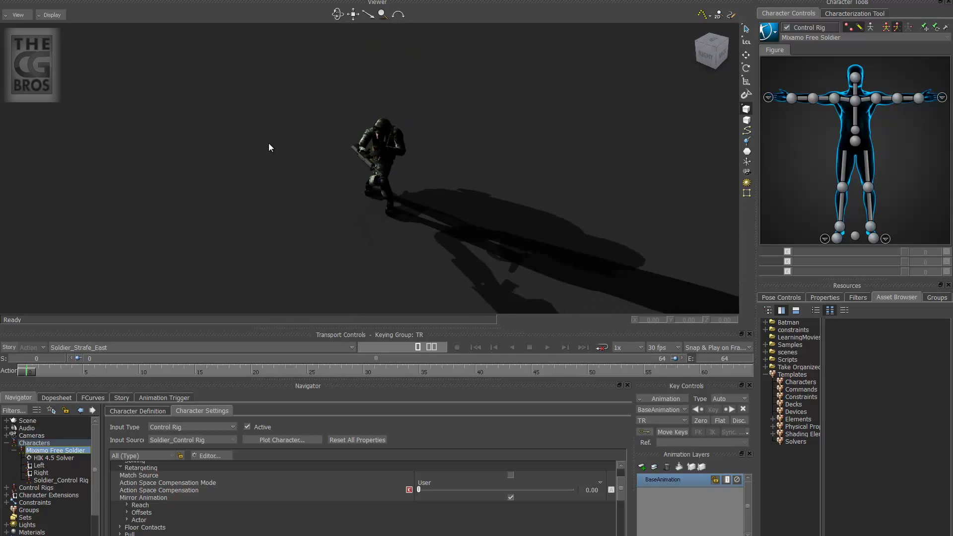
pyautogui.scroll(-5, 270, 144)
pyautogui.hotkey('ctrl', 'a')
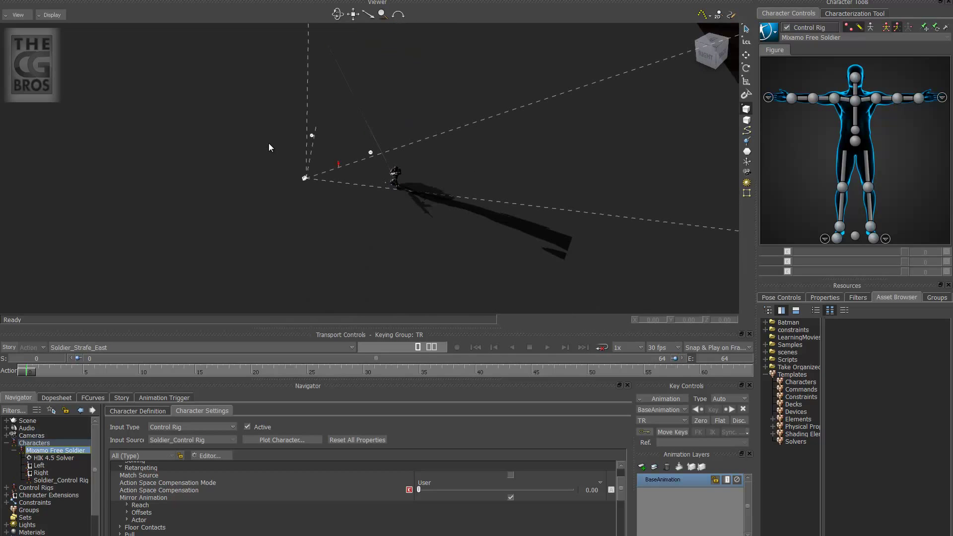
pyautogui.keyDown('ctrl'); pyautogui.keyDown('shift'); pyautogui.moveTo(508, 117); pyautogui.dragTo(211, 144); pyautogui.keyUp('shift'); pyautogui.keyUp('ctrl')
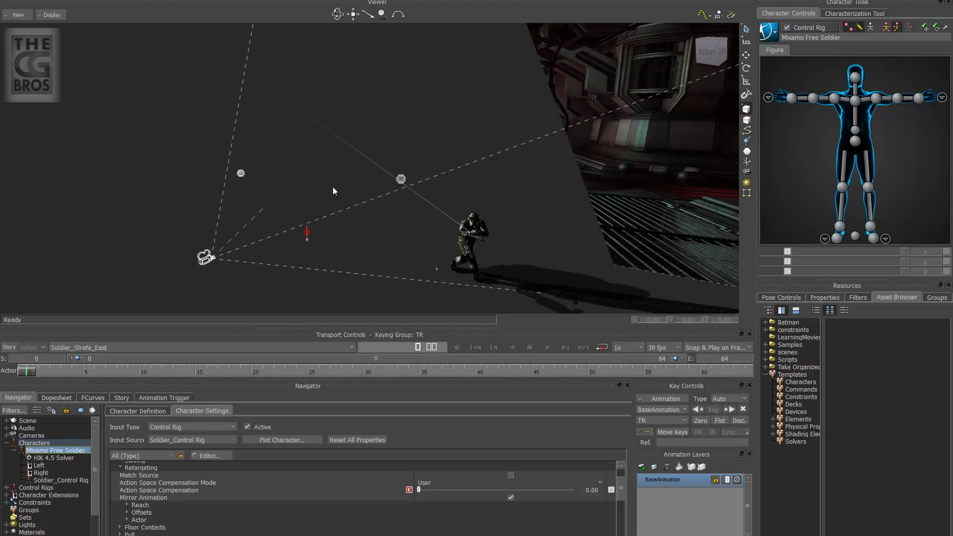
# Delete the scene lights and the camera with its backdrop, keeping the soldier.
pyautogui.click(406, 208)
pyautogui.press('Delete')
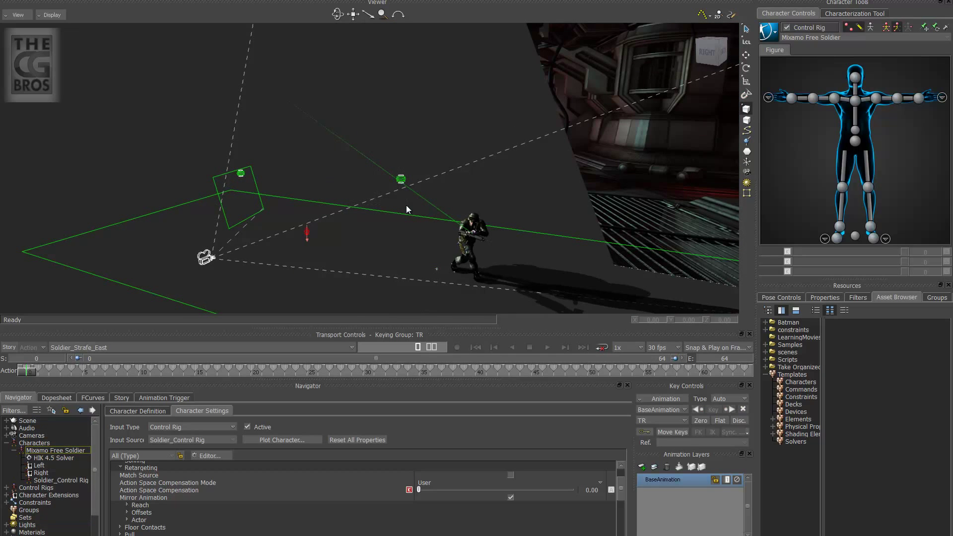
pyautogui.moveTo(239, 285); pyautogui.dragTo(261, 293)
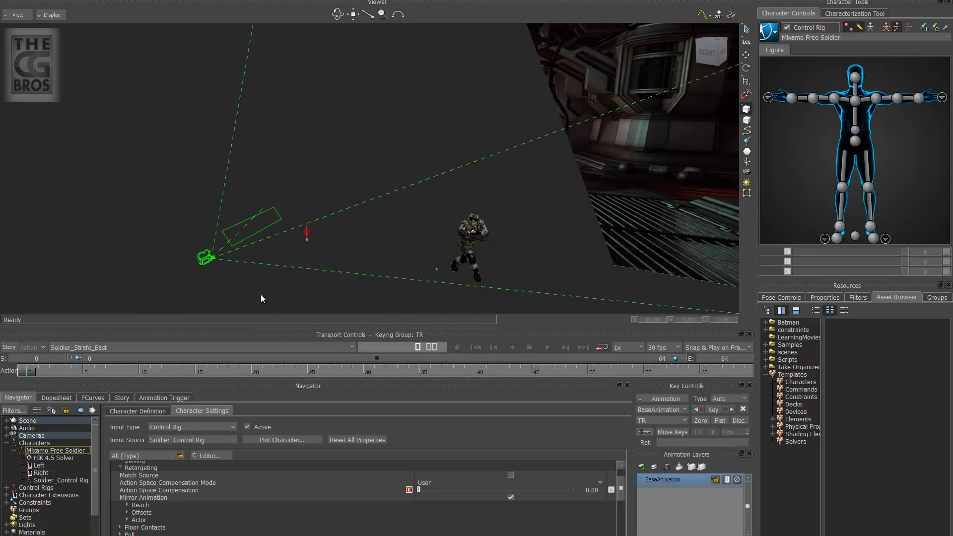
pyautogui.press('Delete')
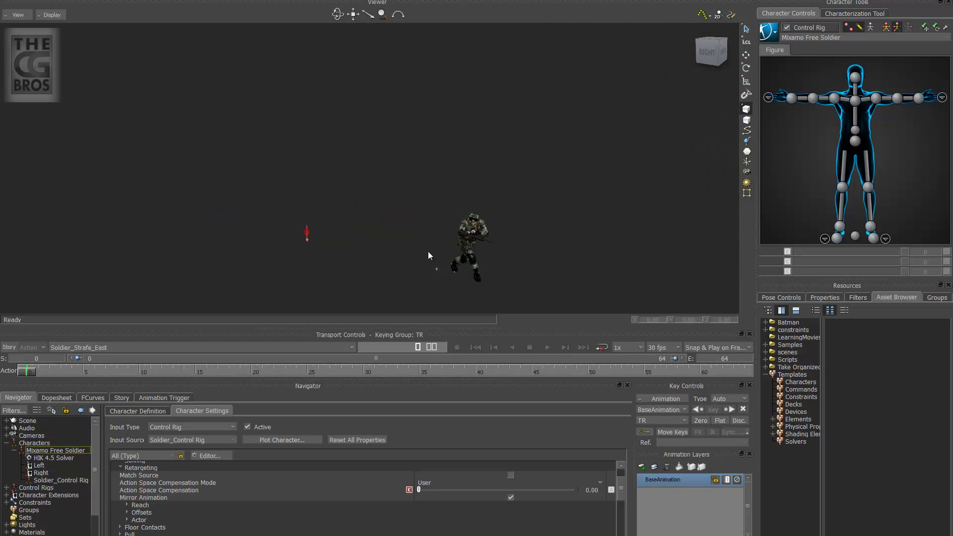
# Play the mirrored Soldier_Strafe_East take with looping turned on, stop it, and examine the soldier's hands and rifle.
pyautogui.press('a')
pyautogui.scroll(10, 449, 187)
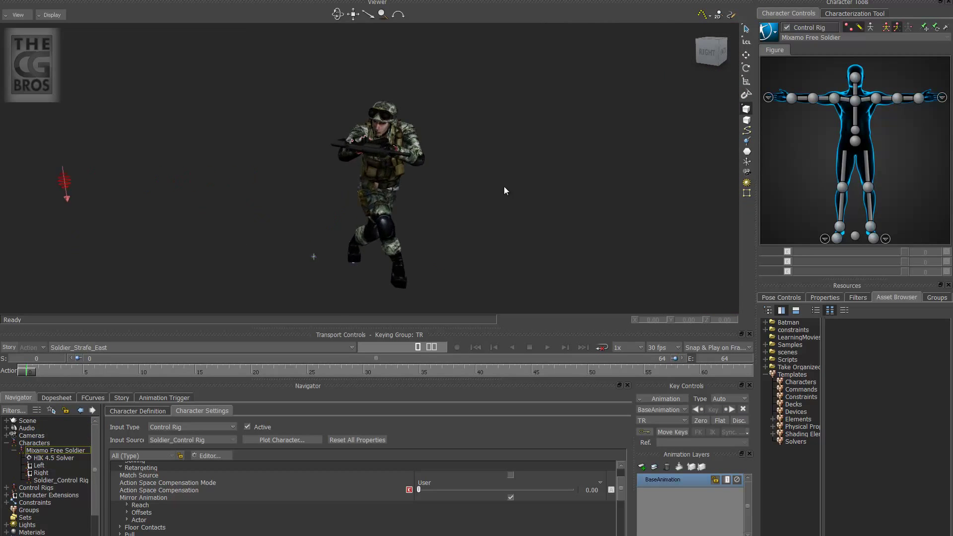
pyautogui.keyDown('ctrl'); pyautogui.keyDown('shift'); pyautogui.moveTo(417, 218); pyautogui.dragTo(425, 166); pyautogui.keyUp('shift'); pyautogui.keyUp('ctrl')
pyautogui.scroll(-5, 384, 174)
pyautogui.scroll(-2, 424, 166)
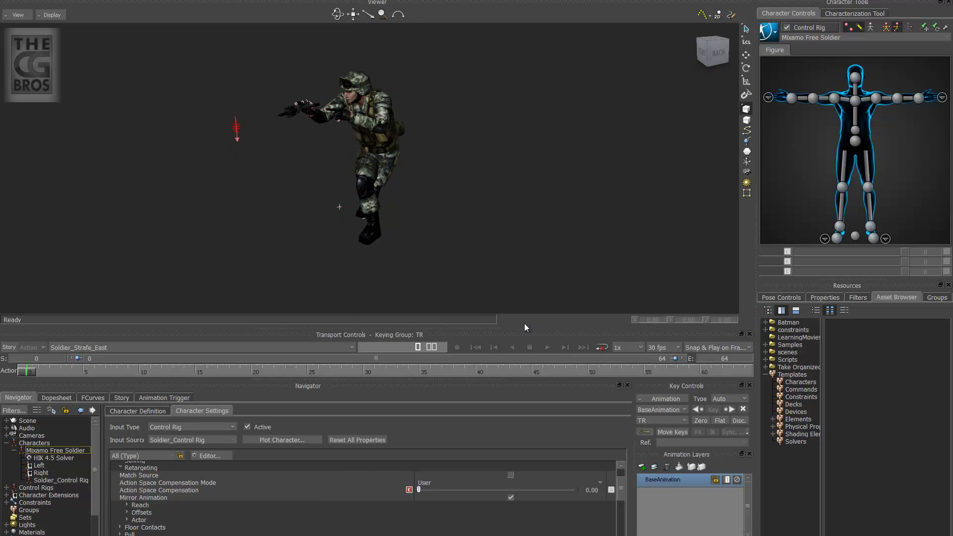
pyautogui.click(546, 347)
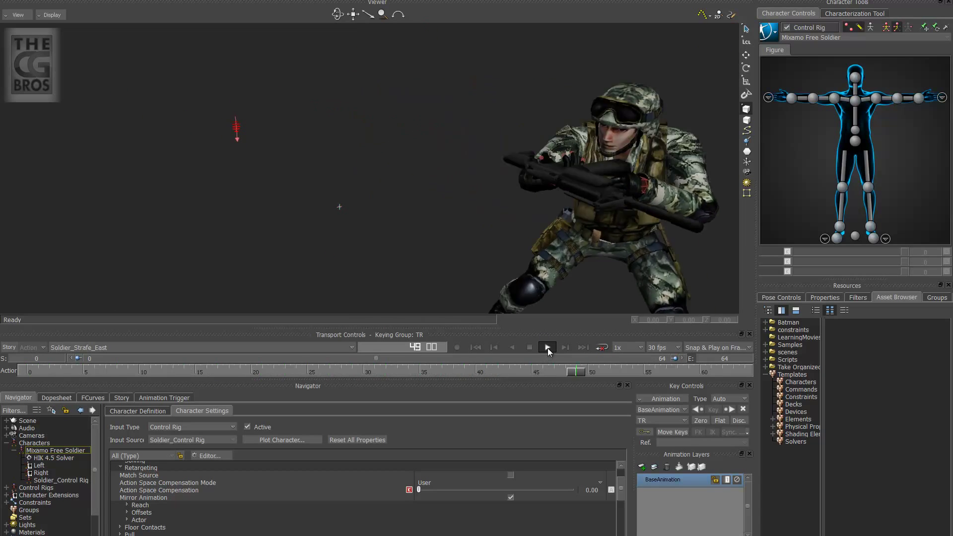
pyautogui.click(601, 347)
pyautogui.click(543, 349)
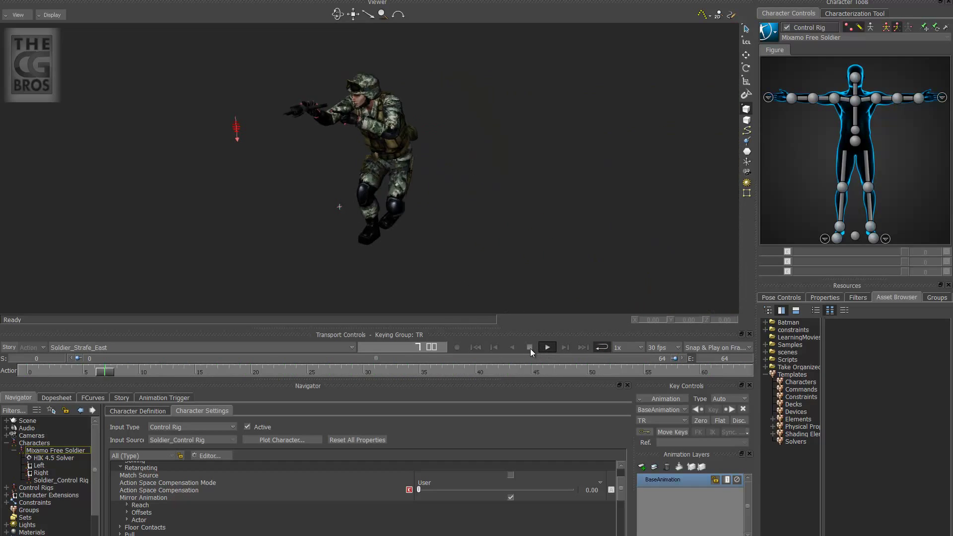
pyautogui.click(529, 347)
pyautogui.scroll(3, 528, 202)
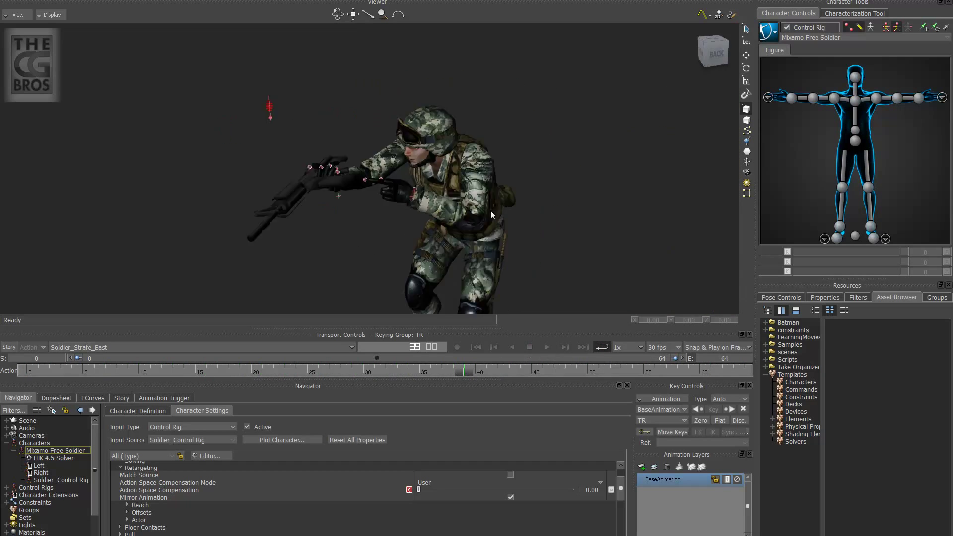
pyautogui.moveTo(490, 211)
pyautogui.keyDown('ctrl'); pyautogui.keyDown('shift'); pyautogui.mouseDown()
pyautogui.moveTo(498, 219)
pyautogui.moveTo(523, 212)
pyautogui.moveTo(511, 160)
pyautogui.moveTo(521, 192)
pyautogui.moveTo(493, 209)
pyautogui.moveTo(519, 200)
pyautogui.moveTo(458, 150)
pyautogui.moveTo(454, 161)
pyautogui.moveTo(472, 173)
pyautogui.moveTo(483, 164)
pyautogui.moveTo(479, 172)
pyautogui.moveTo(514, 189)
pyautogui.moveTo(494, 201)
pyautogui.moveTo(490, 193)
pyautogui.mouseUp(); pyautogui.keyUp('shift'); pyautogui.keyUp('ctrl')
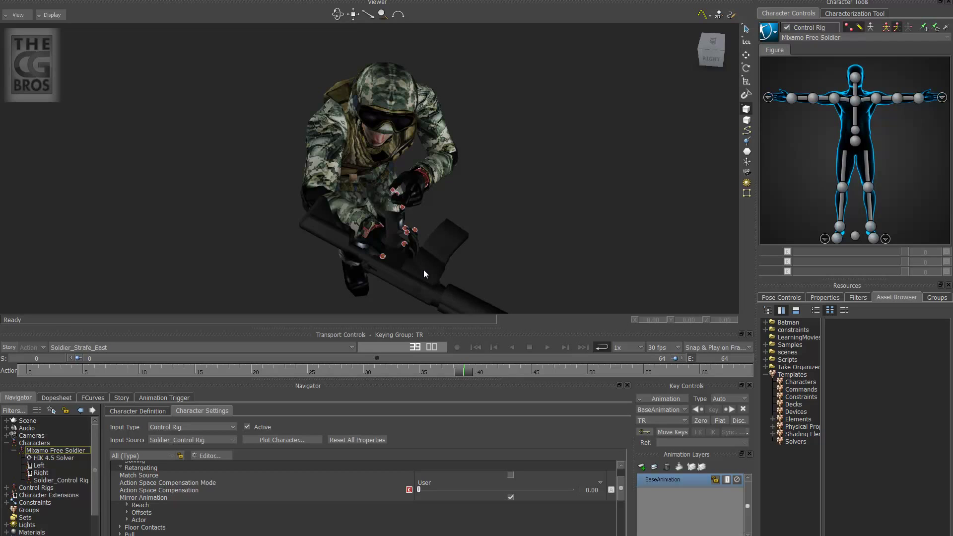
# Switch to the T-Pose take and frame the whole soldier from the front.
pyautogui.click(107, 348)
pyautogui.click(89, 365)
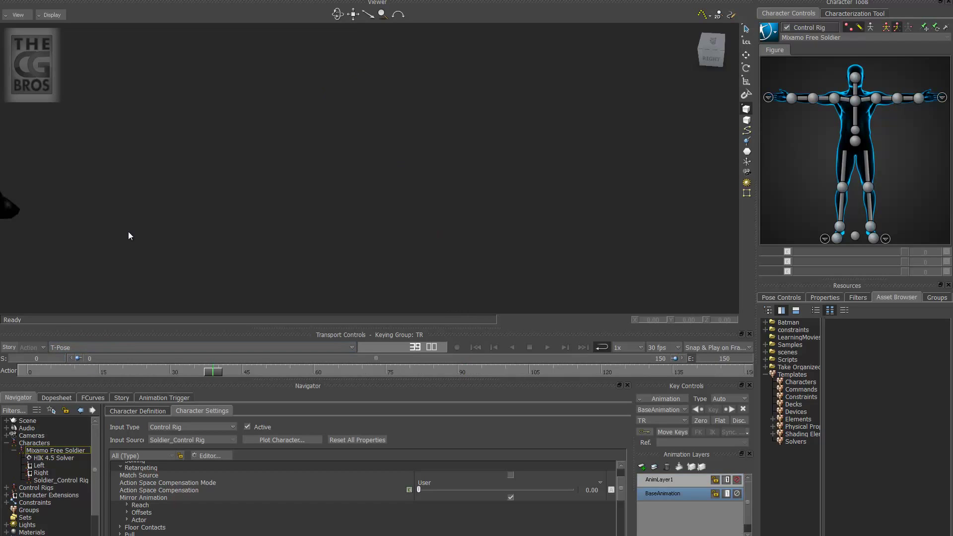
pyautogui.keyDown('ctrl'); pyautogui.keyDown('shift'); pyautogui.moveTo(360, 205); pyautogui.dragTo(399, 190); pyautogui.keyUp('shift'); pyautogui.keyUp('ctrl')
pyautogui.click(399, 191)
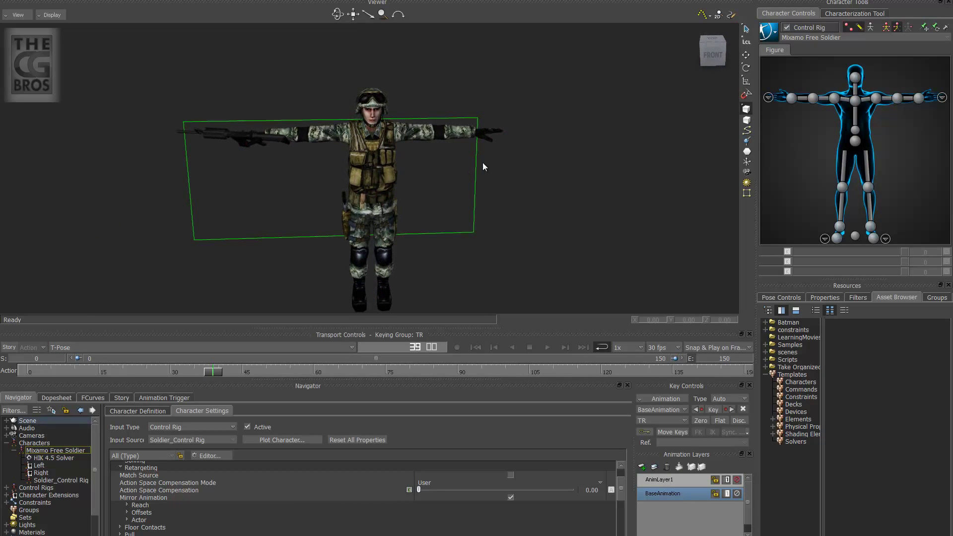
# Show the character's skeleton over the model with the control rig's IK and FK elements hidden, and clear the current selection.
pyautogui.hotkey('ctrl', 'a')
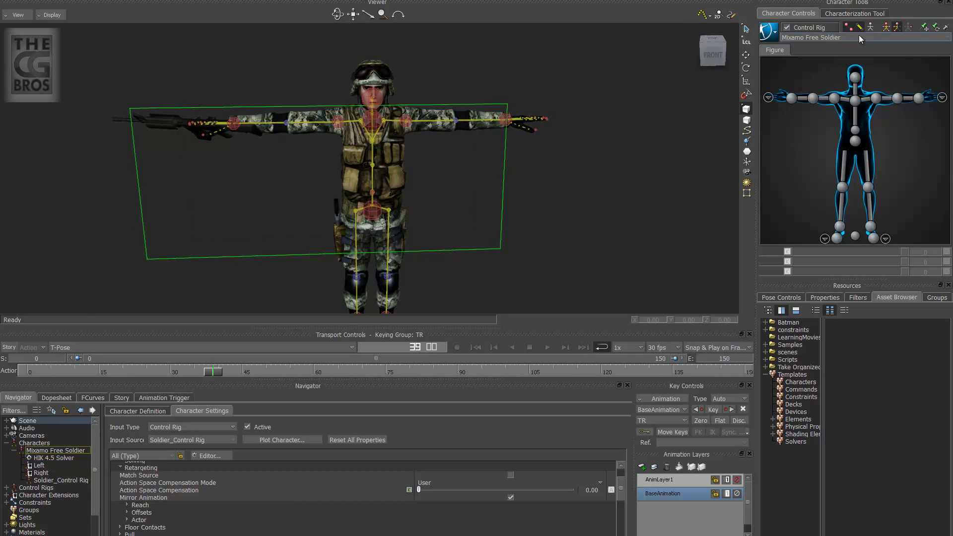
pyautogui.click(846, 28)
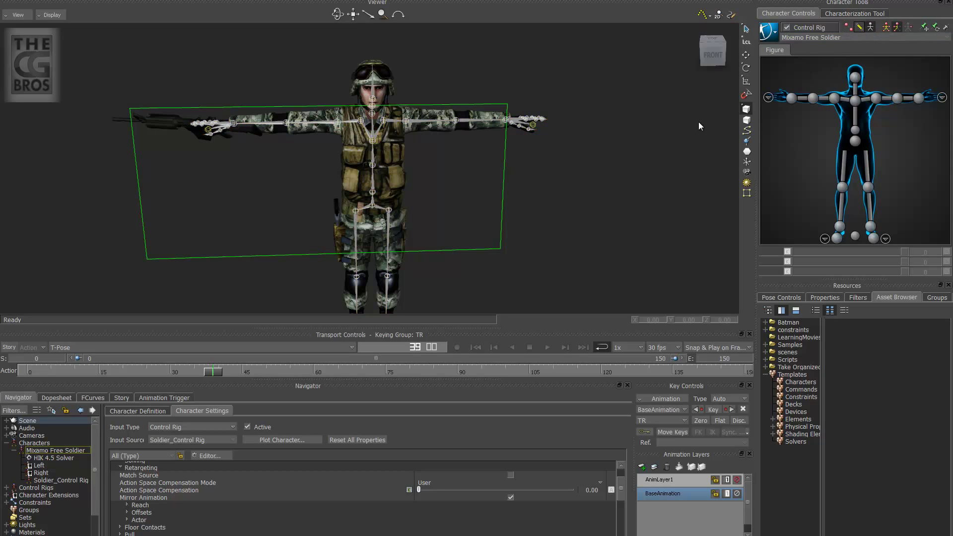
pyautogui.click(506, 251)
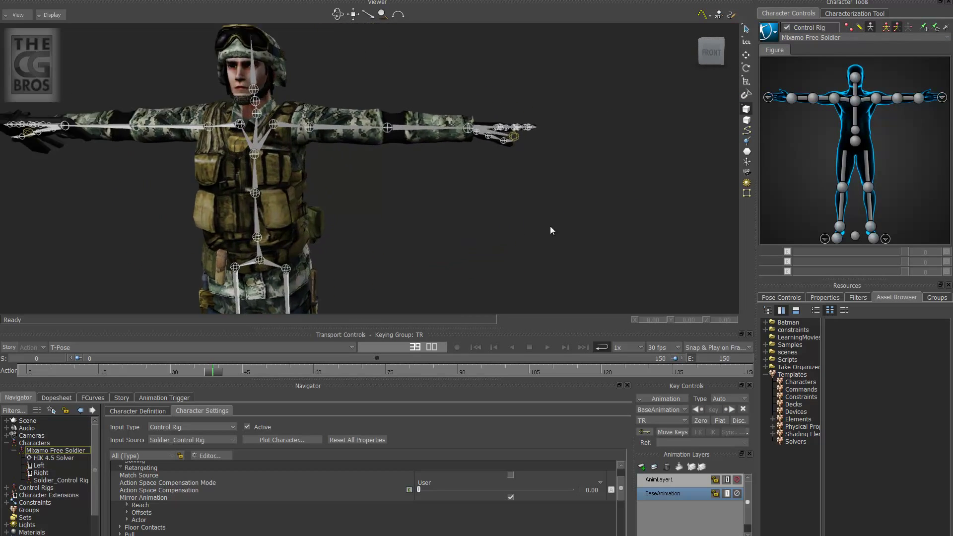
# Examine the weapon attach points in both of the soldier's hands in the T-Pose, selecting the one by the left hand.
pyautogui.keyDown('ctrl'); pyautogui.moveTo(550, 226); pyautogui.dragTo(481, 189); pyautogui.keyUp('ctrl')
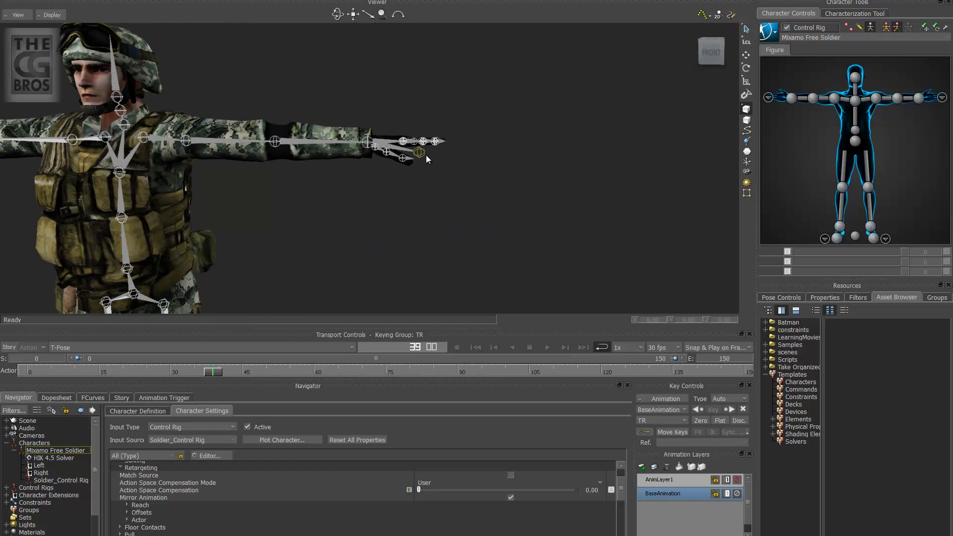
pyautogui.click(424, 154)
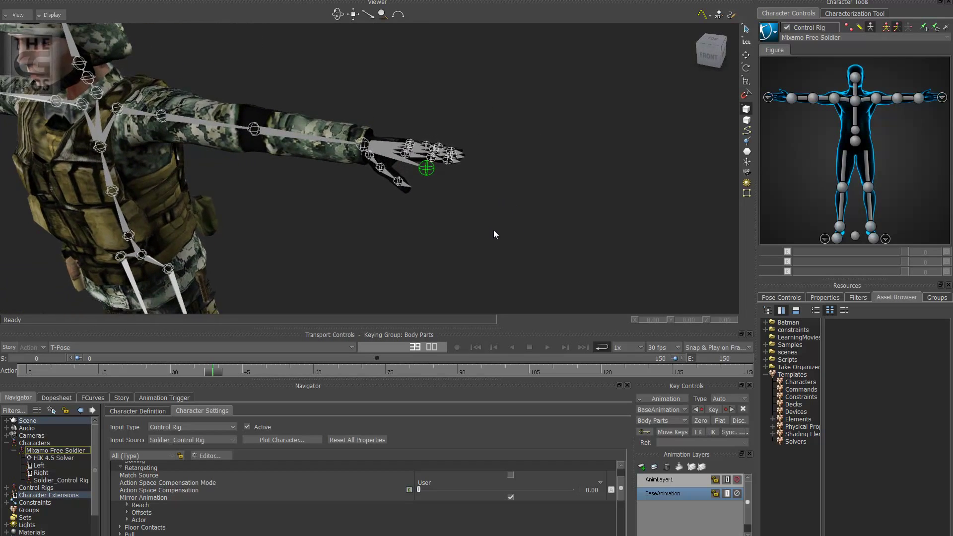
pyautogui.keyDown('shift'); pyautogui.moveTo(386, 203); pyautogui.dragTo(429, 223); pyautogui.keyUp('shift')
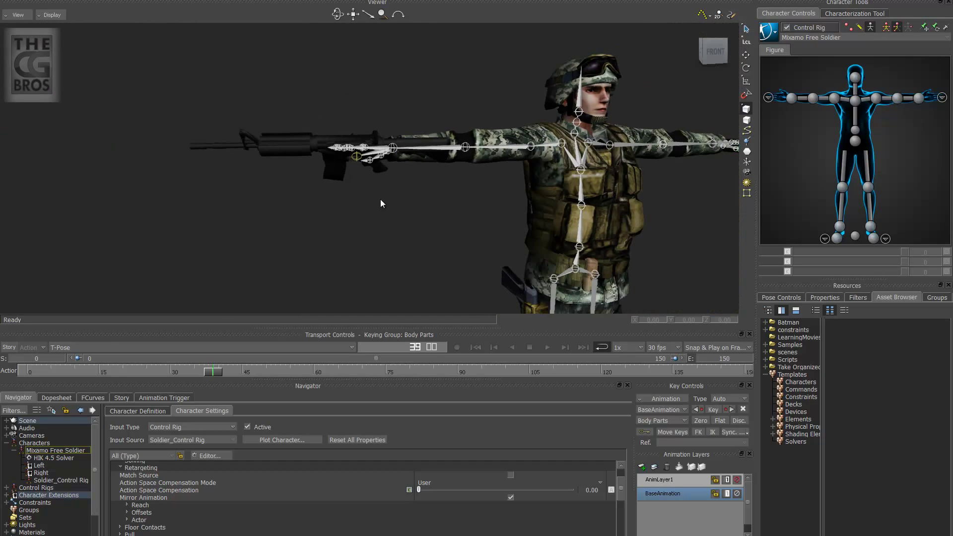
pyautogui.keyDown('ctrl'); pyautogui.moveTo(441, 204); pyautogui.dragTo(257, 195); pyautogui.keyUp('ctrl')
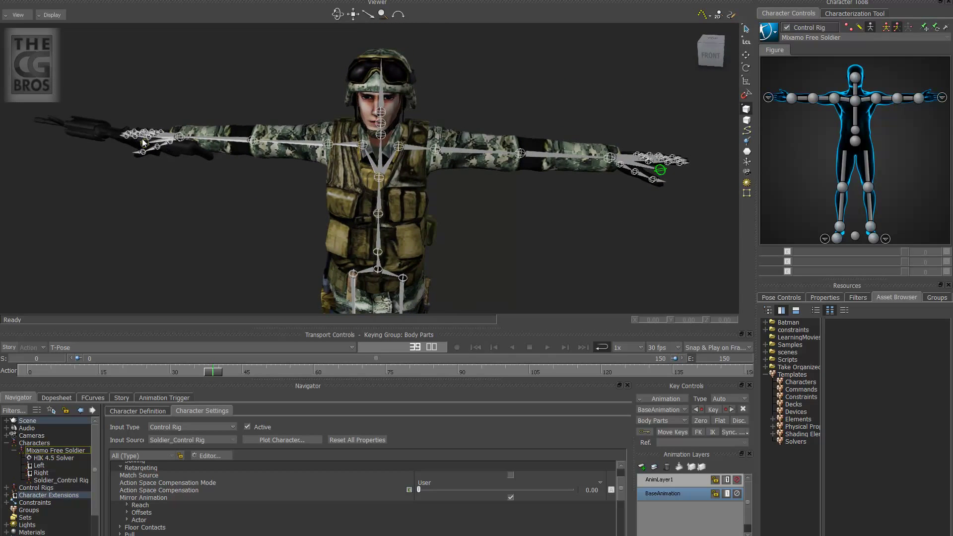
pyautogui.keyDown('ctrl'); pyautogui.moveTo(647, 168); pyautogui.dragTo(538, 255); pyautogui.keyUp('ctrl')
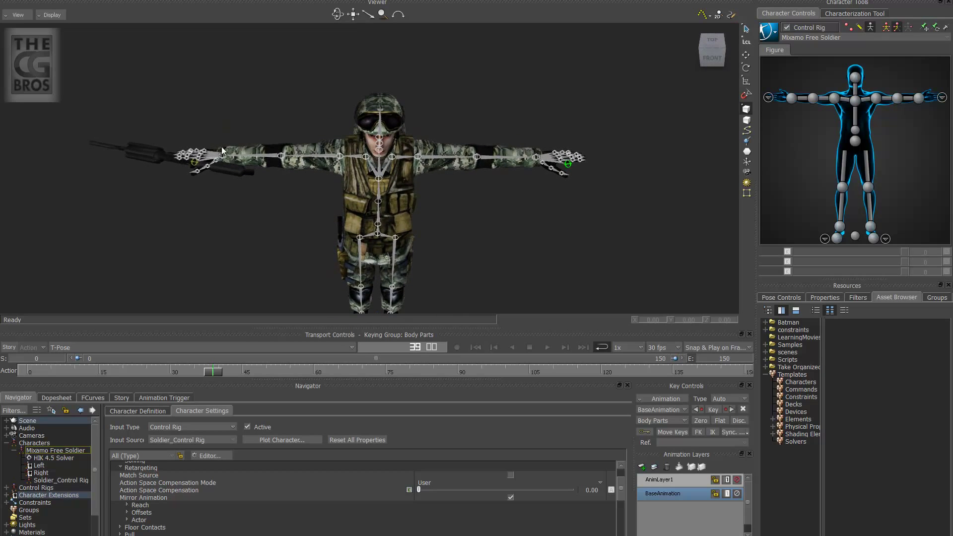
pyautogui.keyDown('ctrl'); pyautogui.keyDown('shift'); pyautogui.moveTo(466, 157); pyautogui.dragTo(480, 201); pyautogui.keyUp('shift'); pyautogui.keyUp('ctrl')
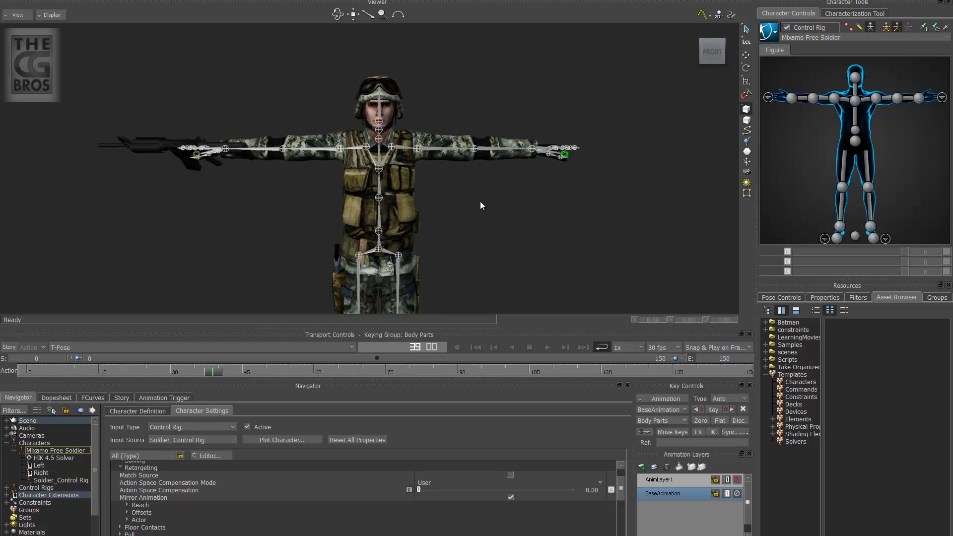
# Switch to the Soldier_Strafe_East take and inspect the left hand's attach point and the rifle from close up and above.
pyautogui.click(91, 344)
pyautogui.click(72, 356)
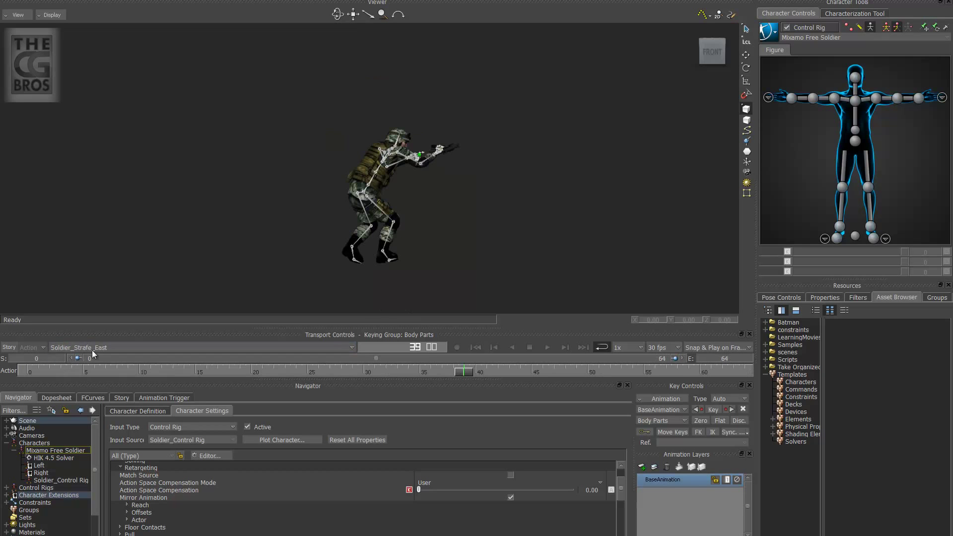
pyautogui.keyDown('ctrl'); pyautogui.keyDown('shift'); pyautogui.moveTo(479, 227); pyautogui.dragTo(382, 247); pyautogui.keyUp('shift'); pyautogui.keyUp('ctrl')
pyautogui.press('f')
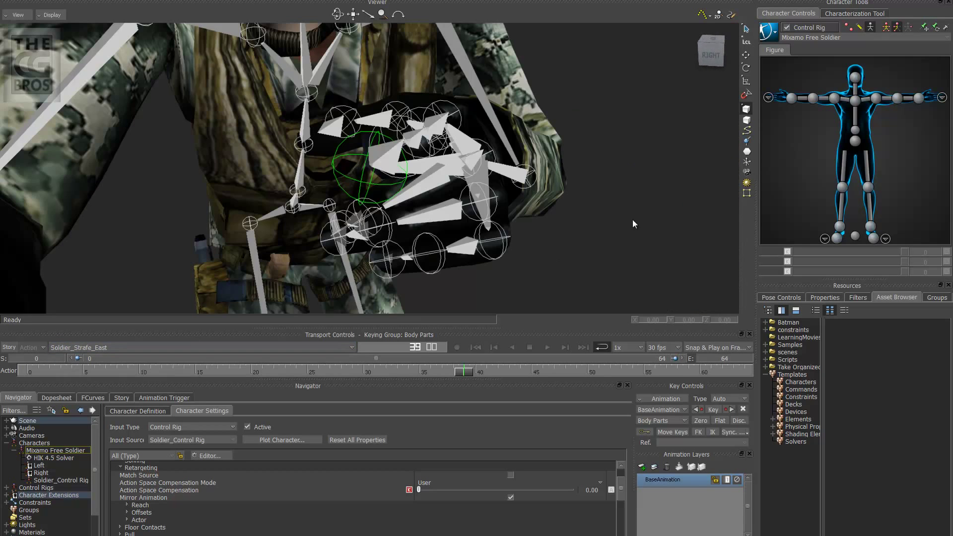
pyautogui.keyDown('ctrl'); pyautogui.moveTo(632, 220); pyautogui.dragTo(412, 230); pyautogui.keyUp('ctrl')
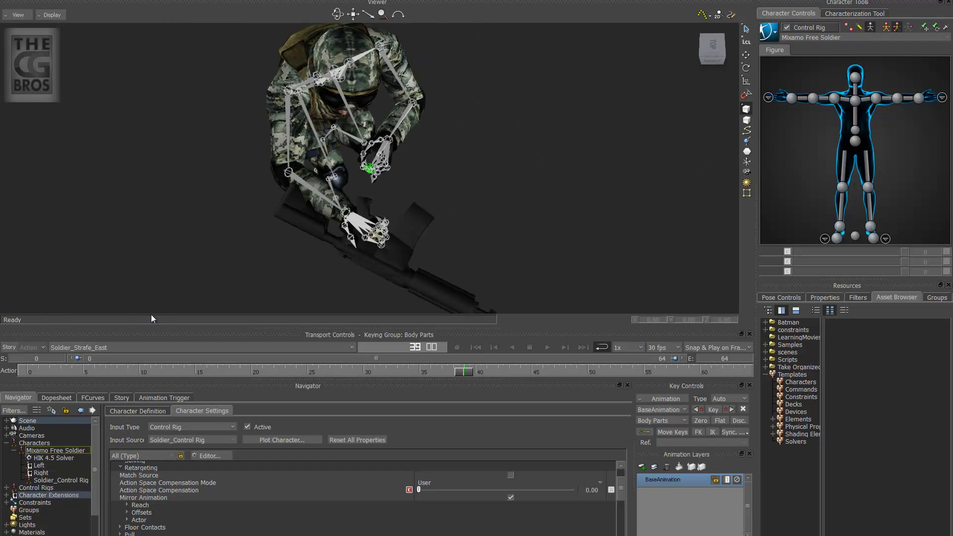
# Replace the Parent/Child 1 constraint's parent source with Weapon_Left_Attach_Point and activate the constraint.
pyautogui.click(36, 502)
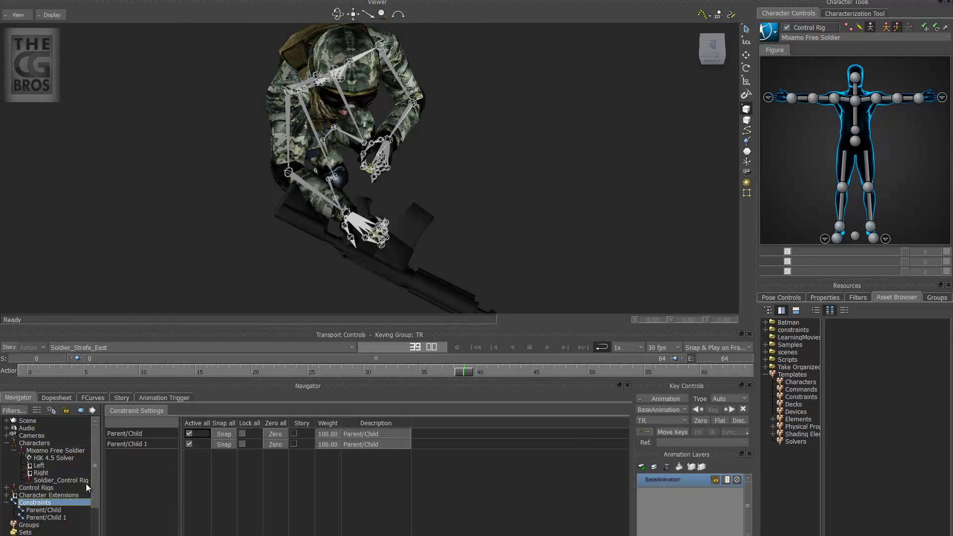
pyautogui.scroll(-1, 94, 477)
pyautogui.click(44, 494)
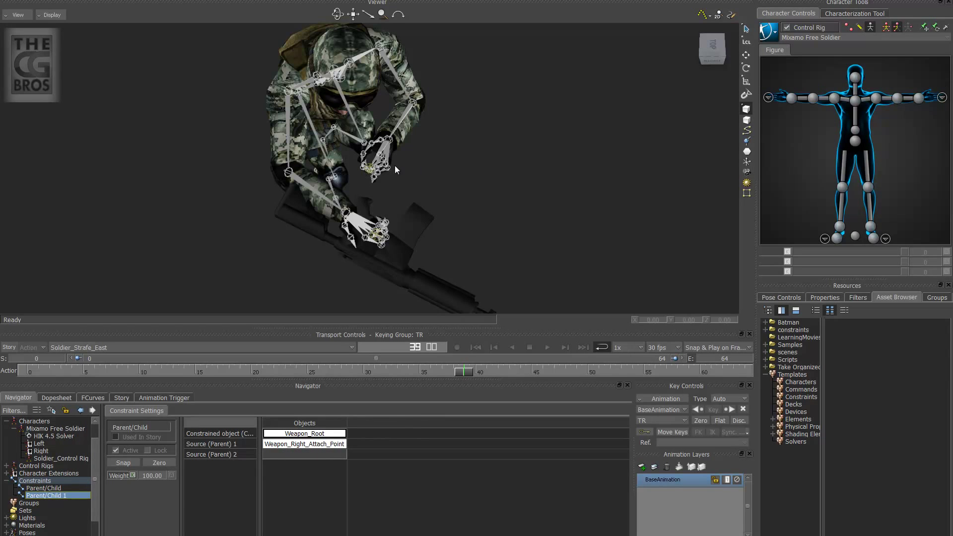
pyautogui.keyDown('shift'); pyautogui.moveTo(399, 169); pyautogui.dragTo(474, 184); pyautogui.keyUp('shift')
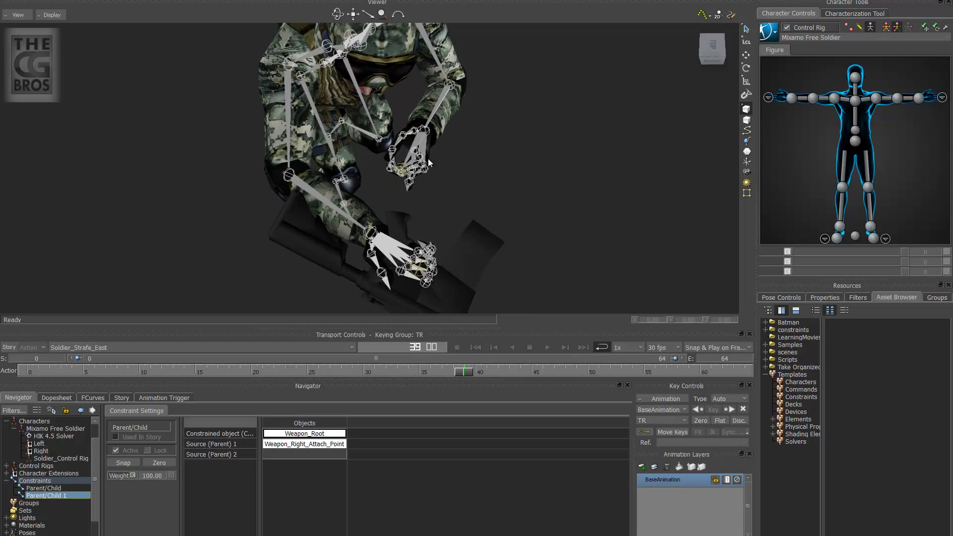
pyautogui.click(402, 169)
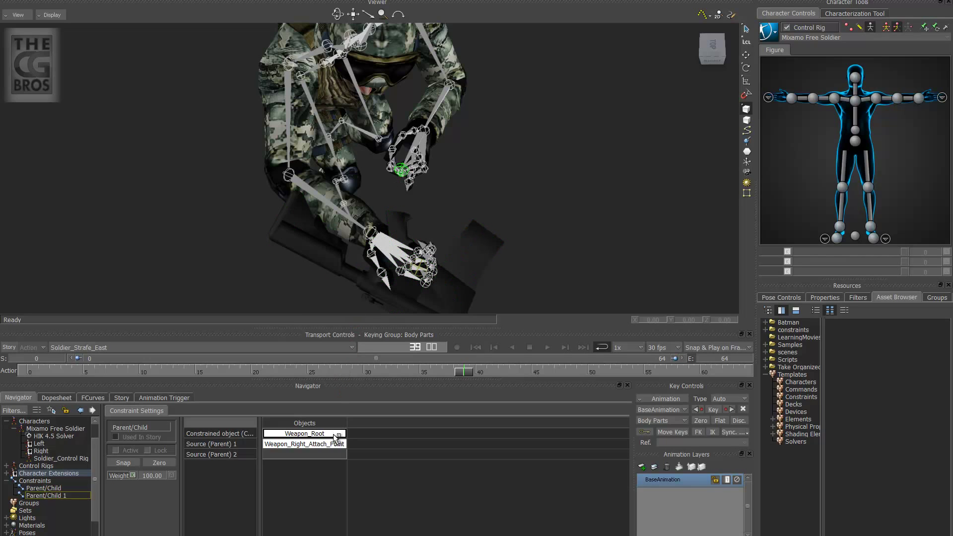
pyautogui.keyDown('alt'); pyautogui.moveTo(295, 445); pyautogui.dragTo(296, 445); pyautogui.keyUp('alt')
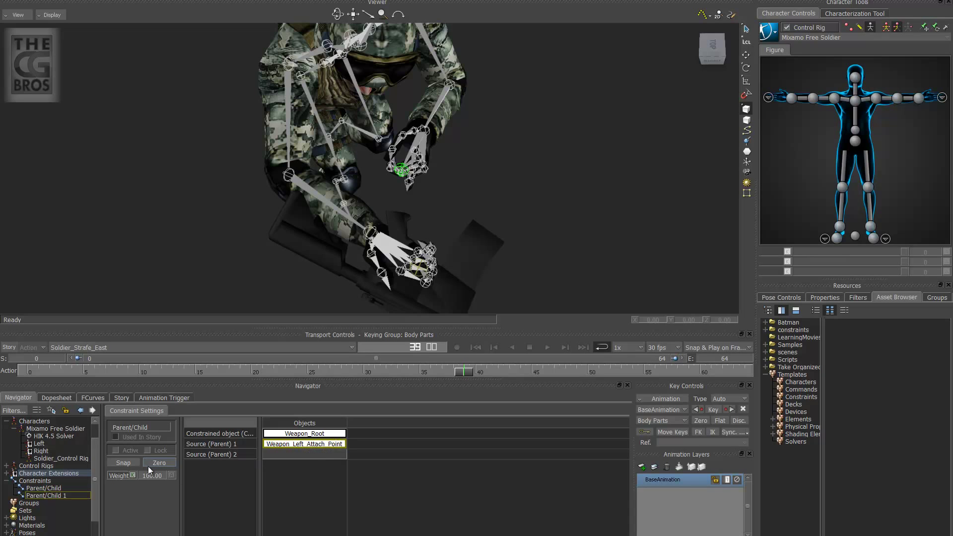
pyautogui.click(115, 450)
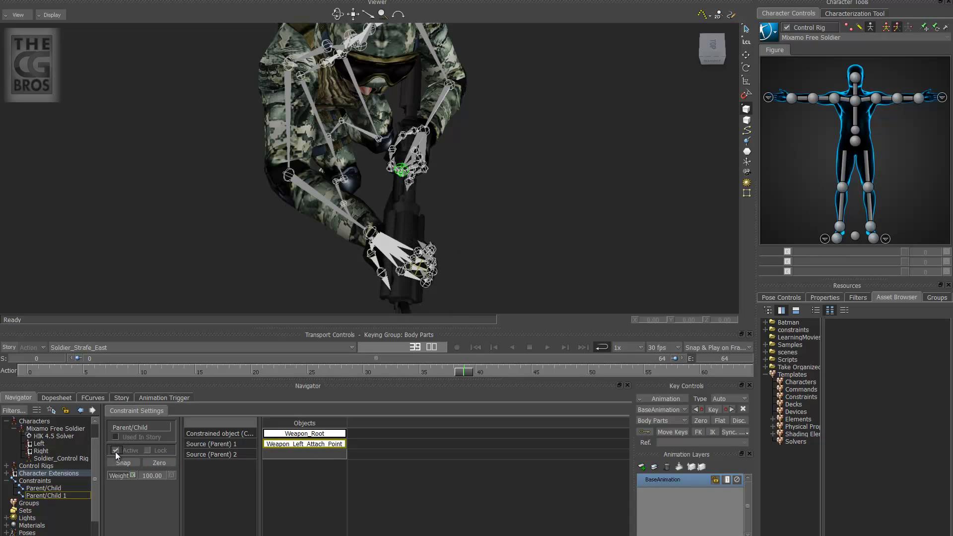
# Hide the skeleton display, play the strafe take to check the rifle in the soldier's hands, and return to frame 0.
pyautogui.keyDown('ctrl'); pyautogui.moveTo(616, 257); pyautogui.dragTo(471, 234); pyautogui.keyUp('ctrl')
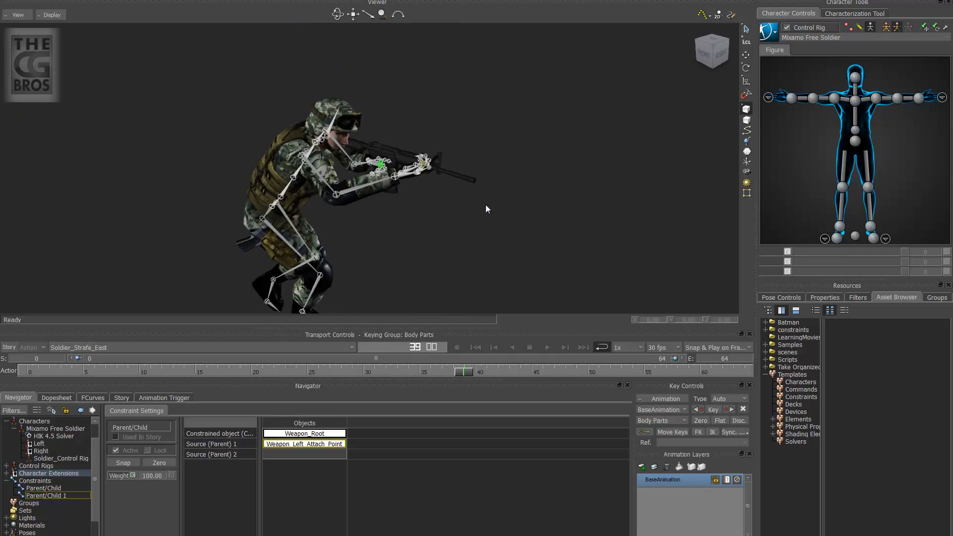
pyautogui.hotkey('ctrl', 'a')
pyautogui.hotkey('ctrl', 'a')
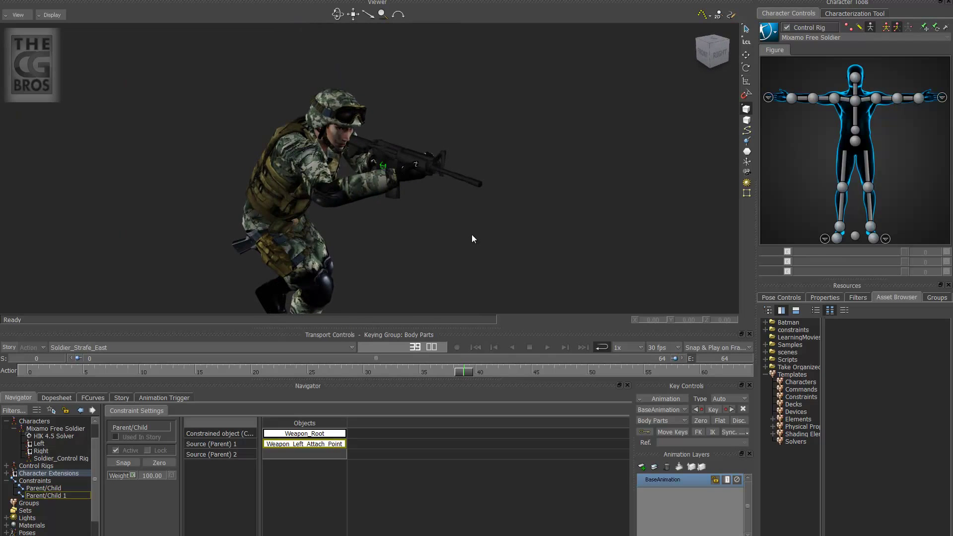
pyautogui.keyDown('ctrl'); pyautogui.keyDown('shift'); pyautogui.moveTo(533, 233); pyautogui.dragTo(505, 300); pyautogui.keyUp('shift'); pyautogui.keyUp('ctrl')
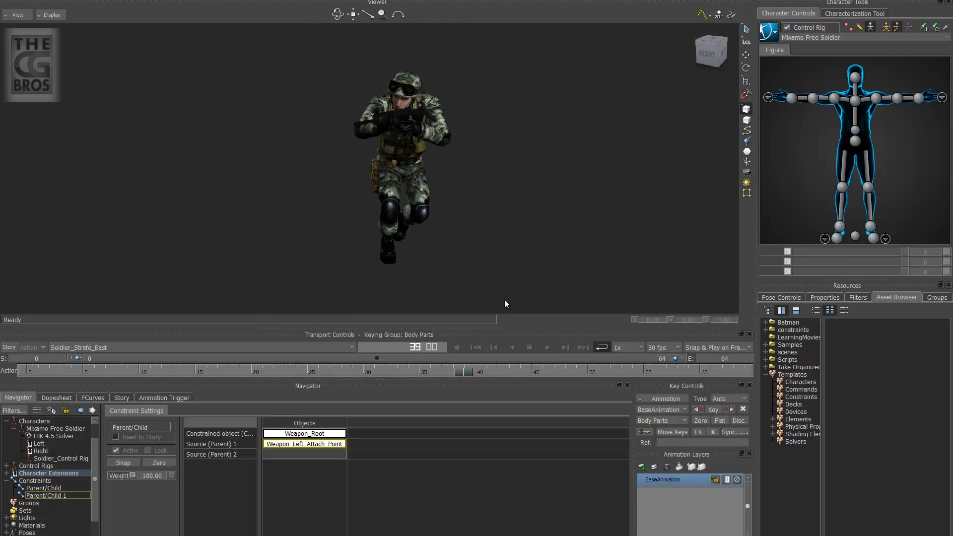
pyautogui.click(548, 347)
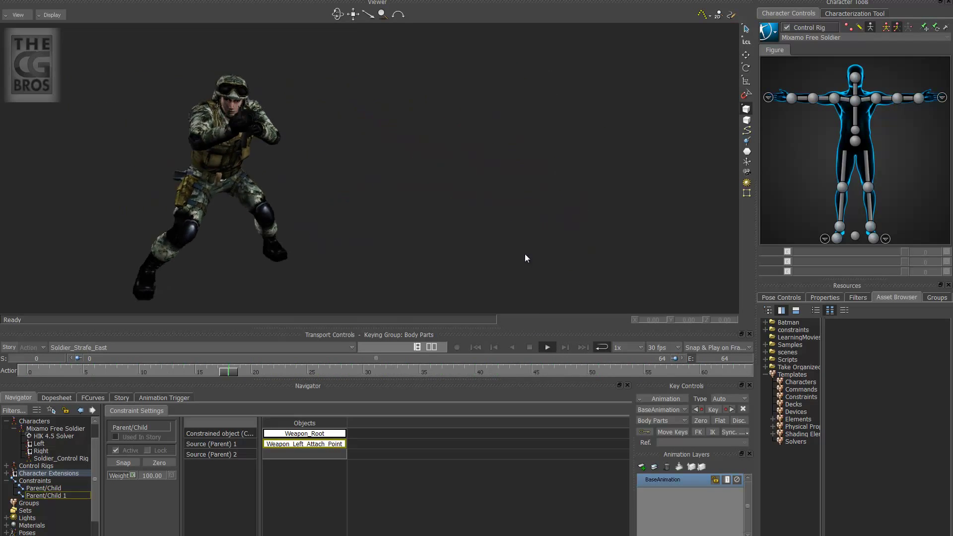
pyautogui.click(529, 346)
pyautogui.moveTo(232, 370); pyautogui.dragTo(25, 370)
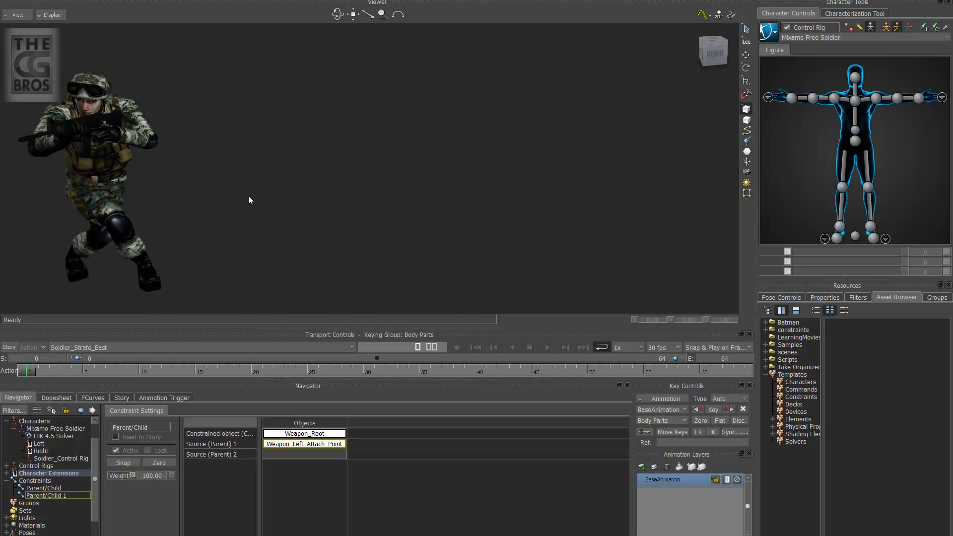
pyautogui.press('a')
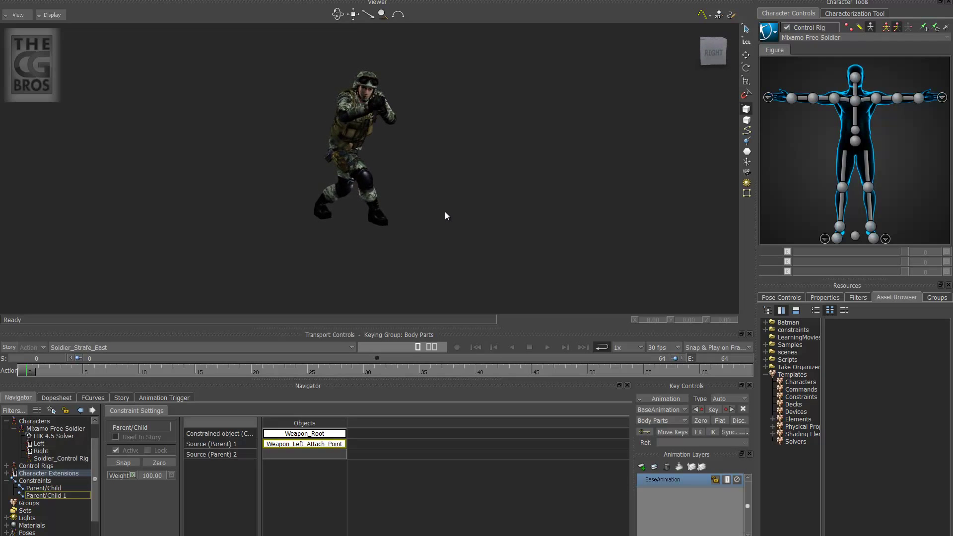
# Insert the current take as a clip on the Story character track and turn on Story mode.
pyautogui.click(119, 397)
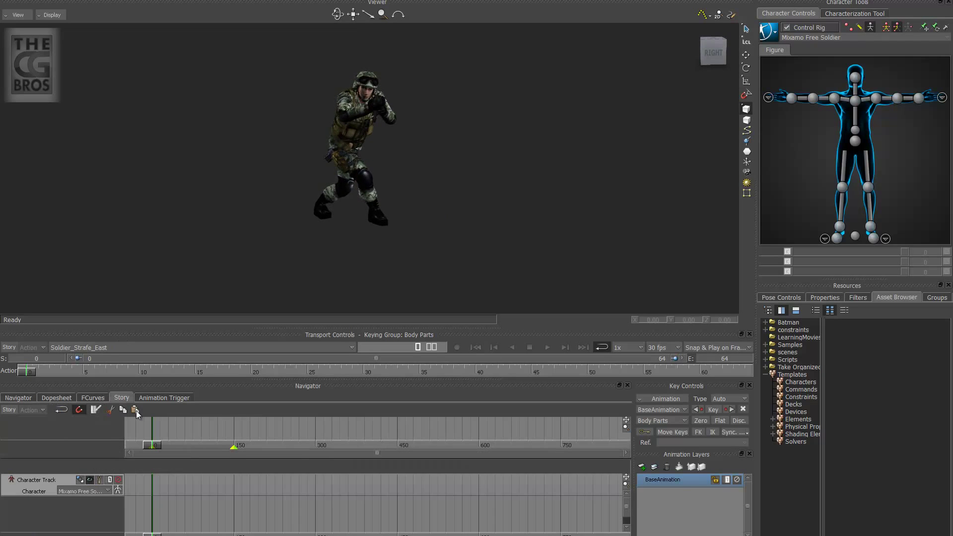
pyautogui.rightClick(172, 488)
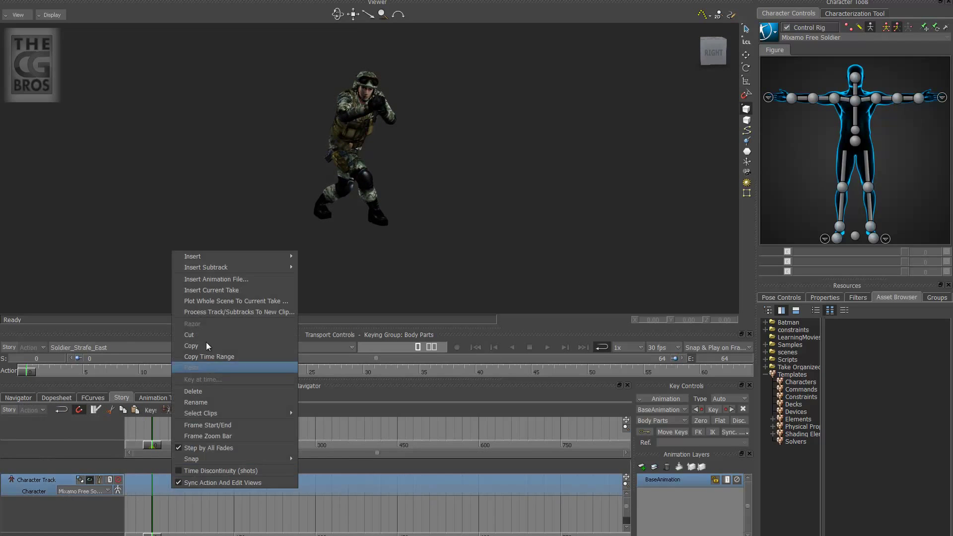
pyautogui.click(209, 290)
pyautogui.click(9, 409)
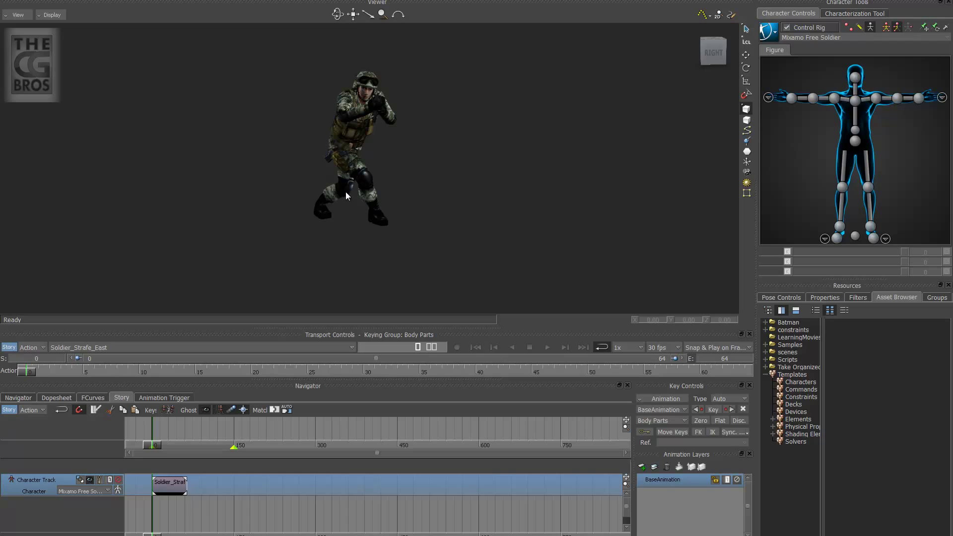
# Show the skeleton and the Story clip's ghost handles over the soldier.
pyautogui.hotkey('ctrl', 'a')
pyautogui.hotkey('ctrl', 'a')
pyautogui.hotkey('ctrl', 'a')
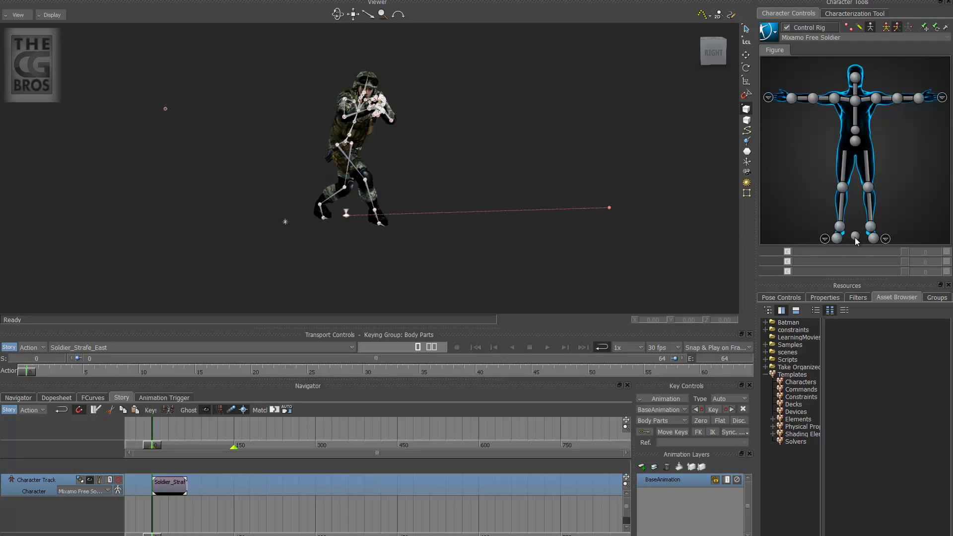
pyautogui.scroll(4, 442, 239)
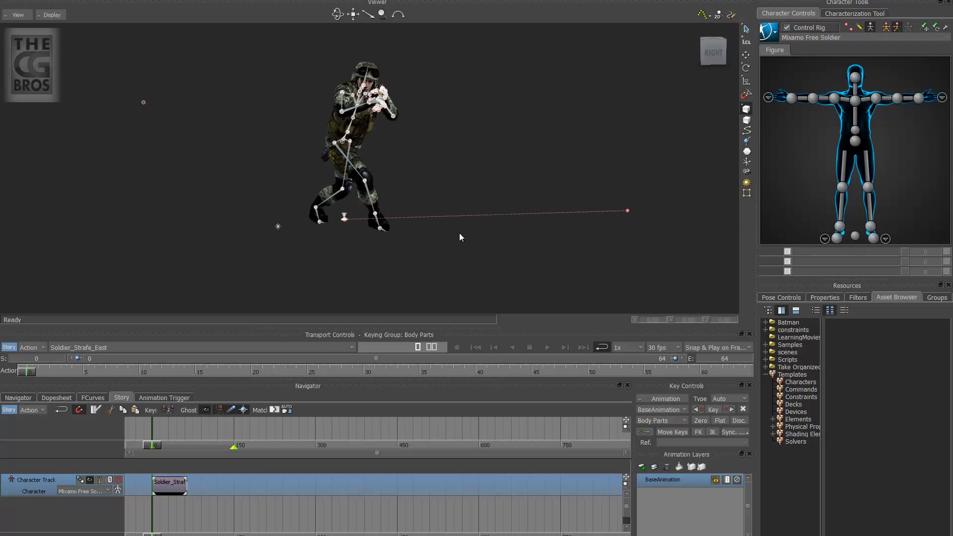
# Select the strafe clip's ghost at the soldier's feet and set its global X and Z translation to 0.
pyautogui.click(341, 226)
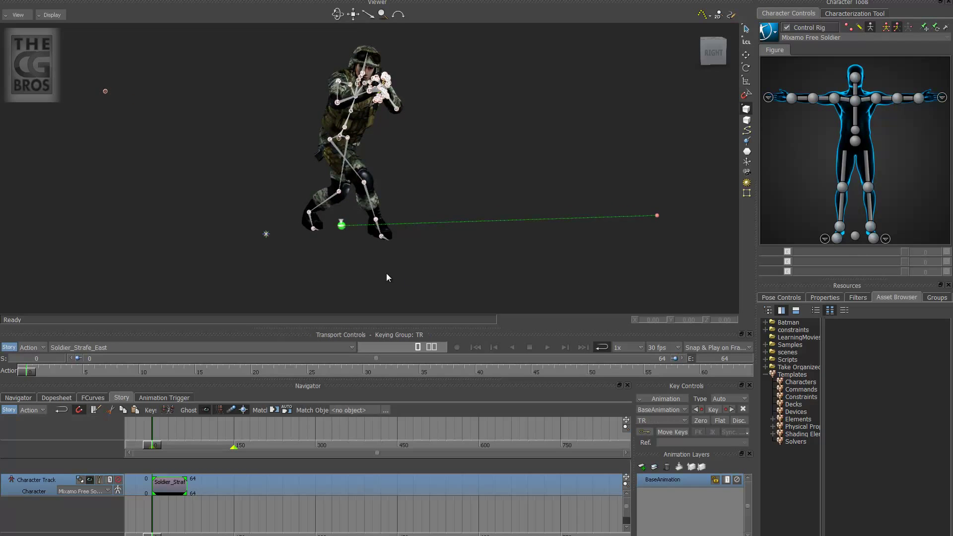
pyautogui.scroll(-3, 514, 283)
pyautogui.scroll(-3, 511, 268)
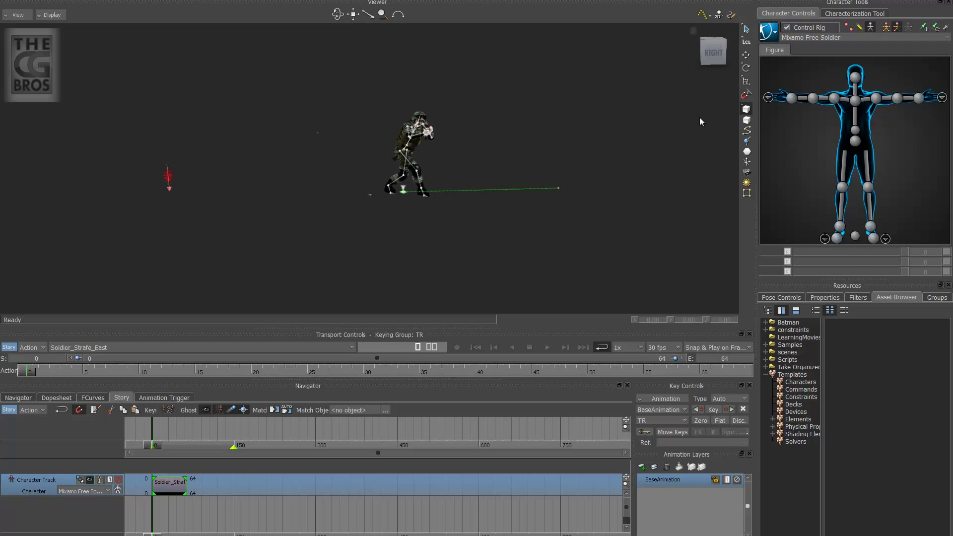
pyautogui.click(745, 57)
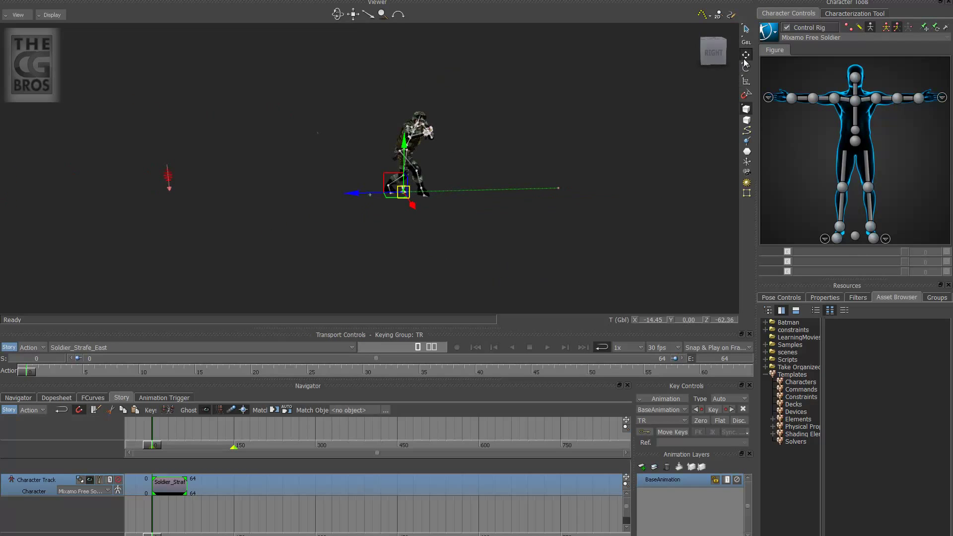
pyautogui.click(652, 320)
pyautogui.write('0')
pyautogui.press('Return')
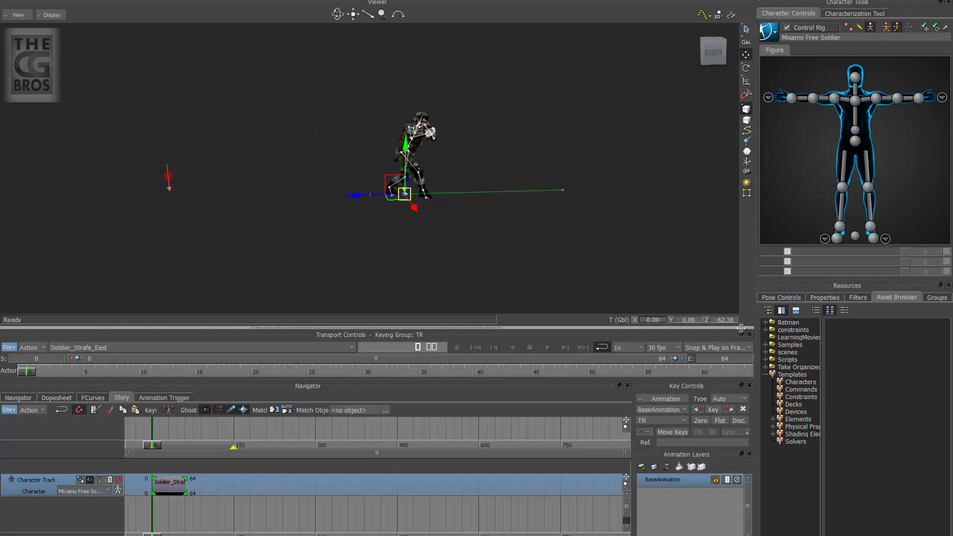
pyautogui.click(723, 320)
pyautogui.write('0')
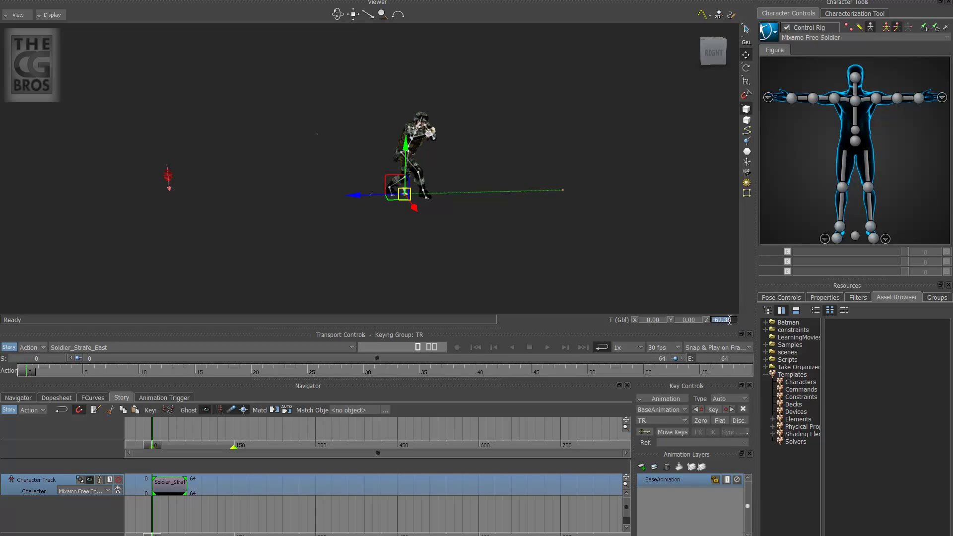
pyautogui.press('Return')
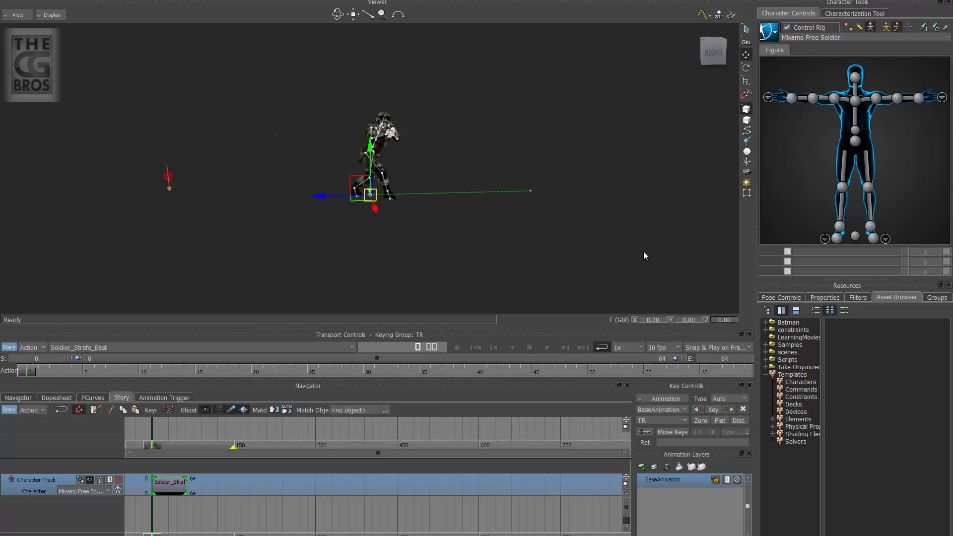
# Looking through Camera 1, move the strafe clip along Z to about 318 and scrub through its motion, ending at frame 0.
pyautogui.click(20, 14)
pyautogui.moveTo(42, 50)
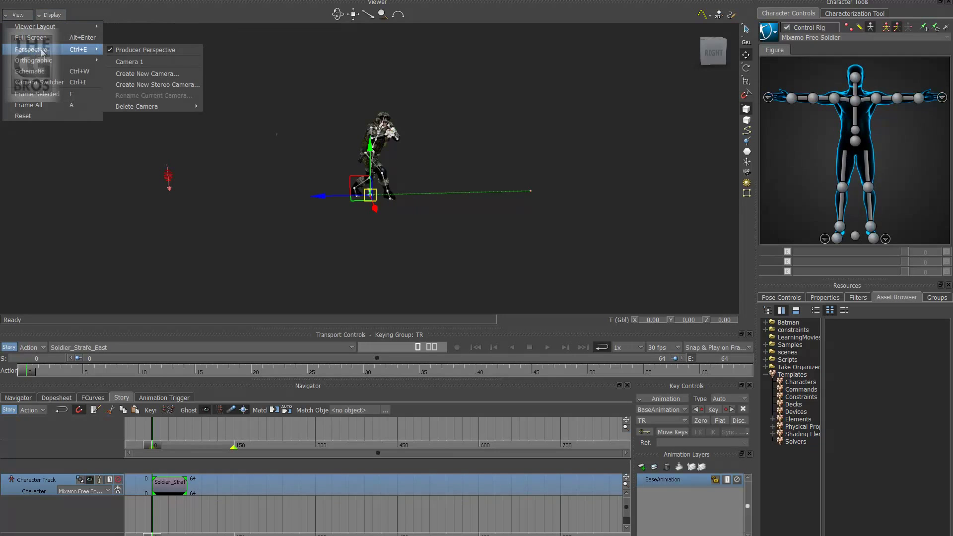
pyautogui.click(122, 61)
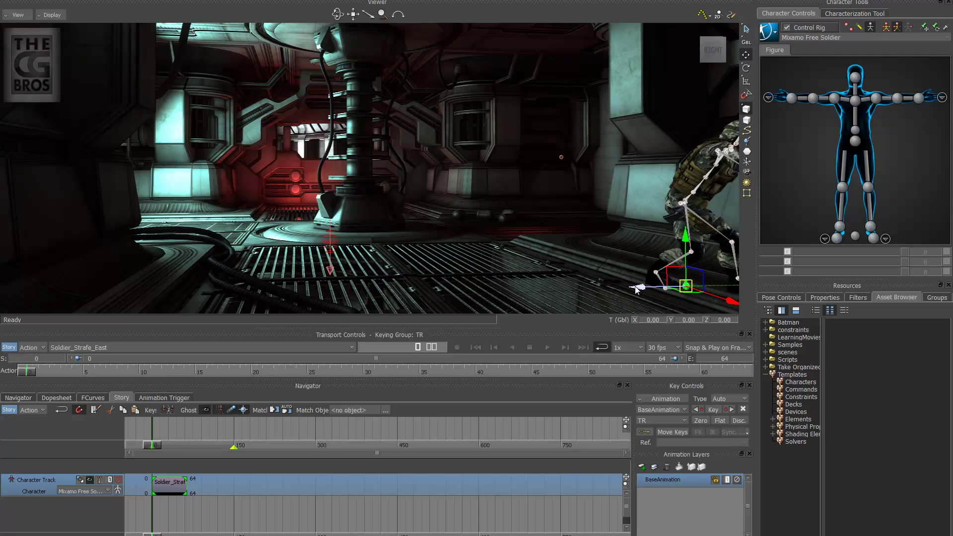
pyautogui.moveTo(640, 288); pyautogui.dragTo(290, 261)
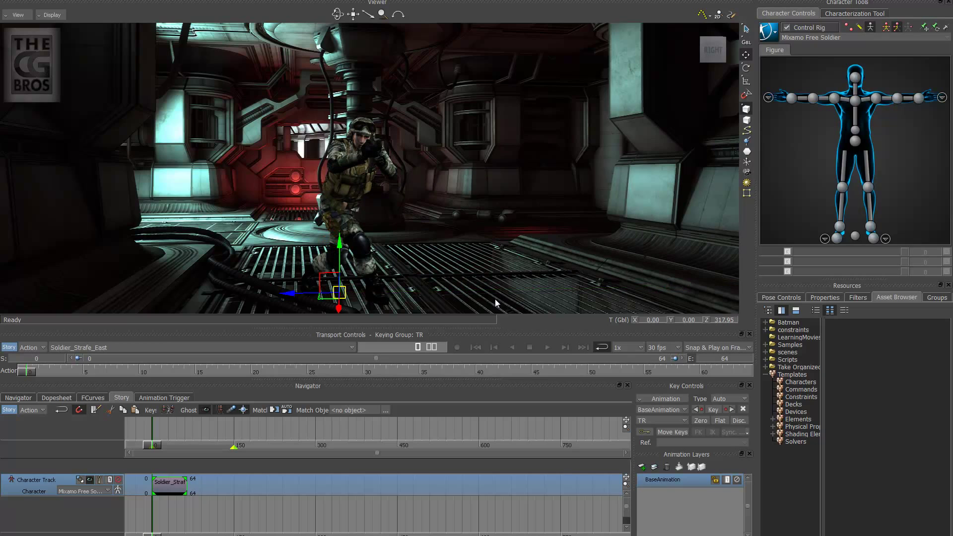
pyautogui.moveTo(34, 368); pyautogui.dragTo(120, 378)
pyautogui.moveTo(187, 379); pyautogui.dragTo(1, 392)
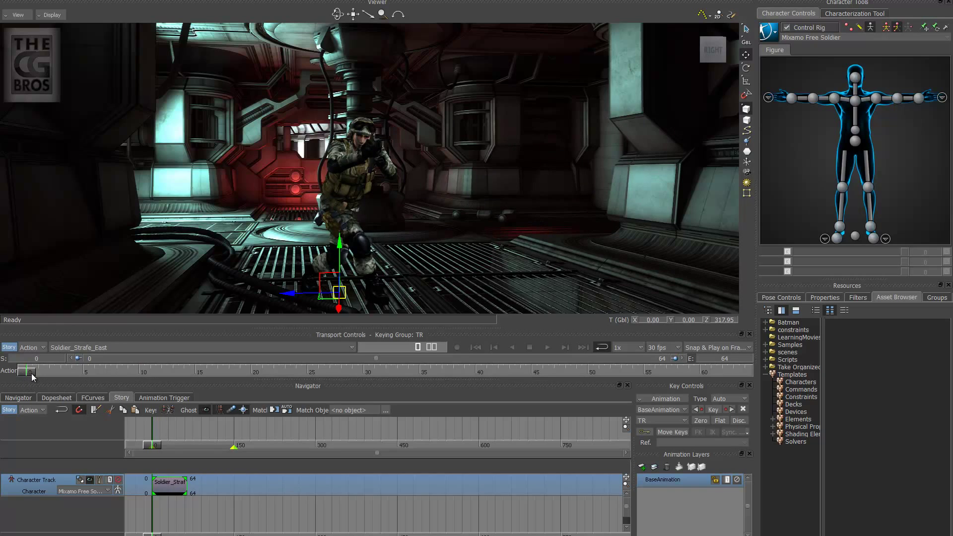